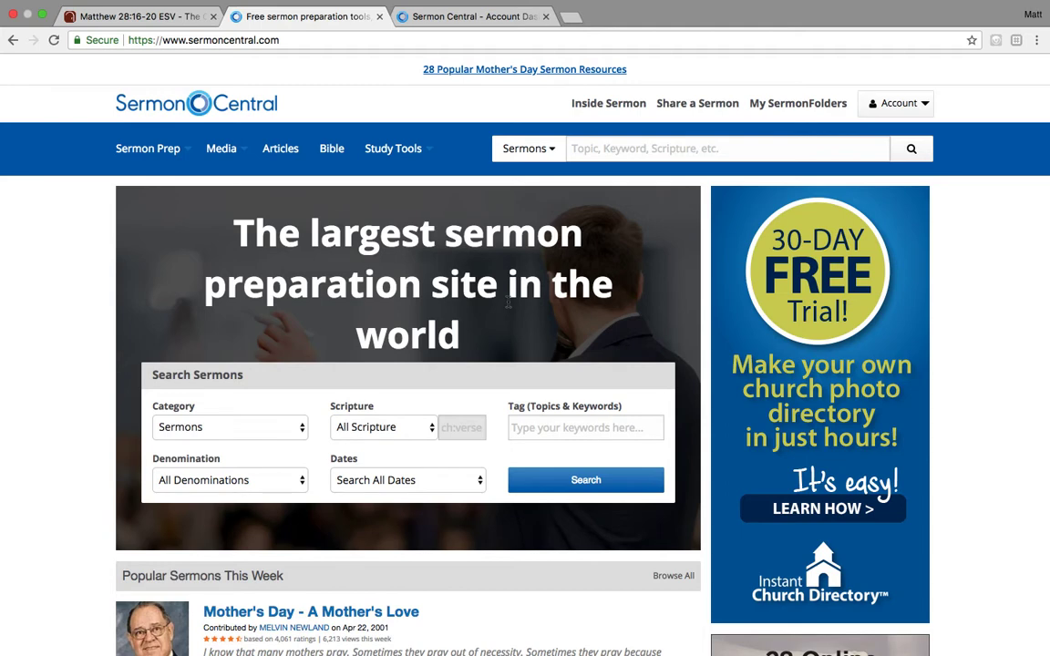
- Switch to the Bible Gateway tab showing Matthew 28:16-20 ESV, The Great Commission
left_click(142, 18)
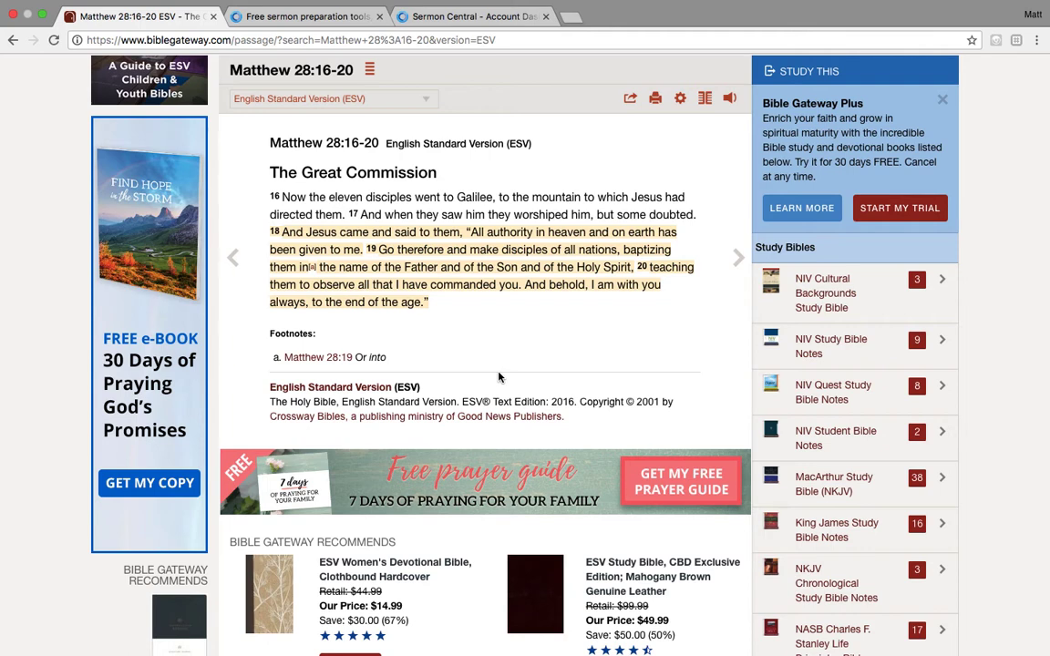
- Return to the SermonCentral home page and show the account summary with PRO Membership and unlimited downloads
left_click(309, 22)
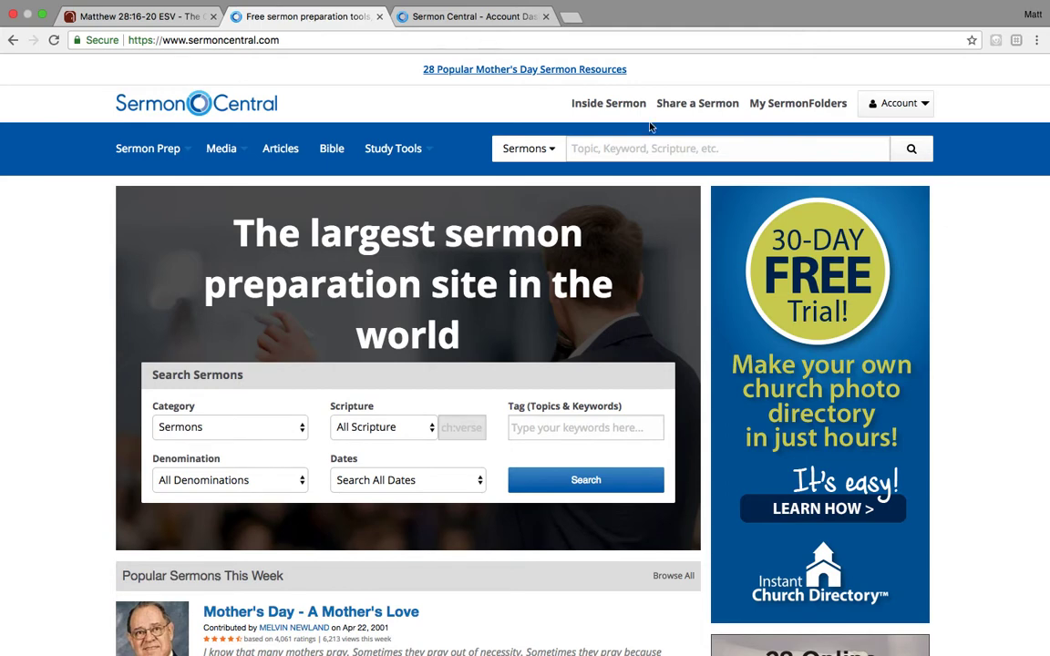
mouse_move(900, 115)
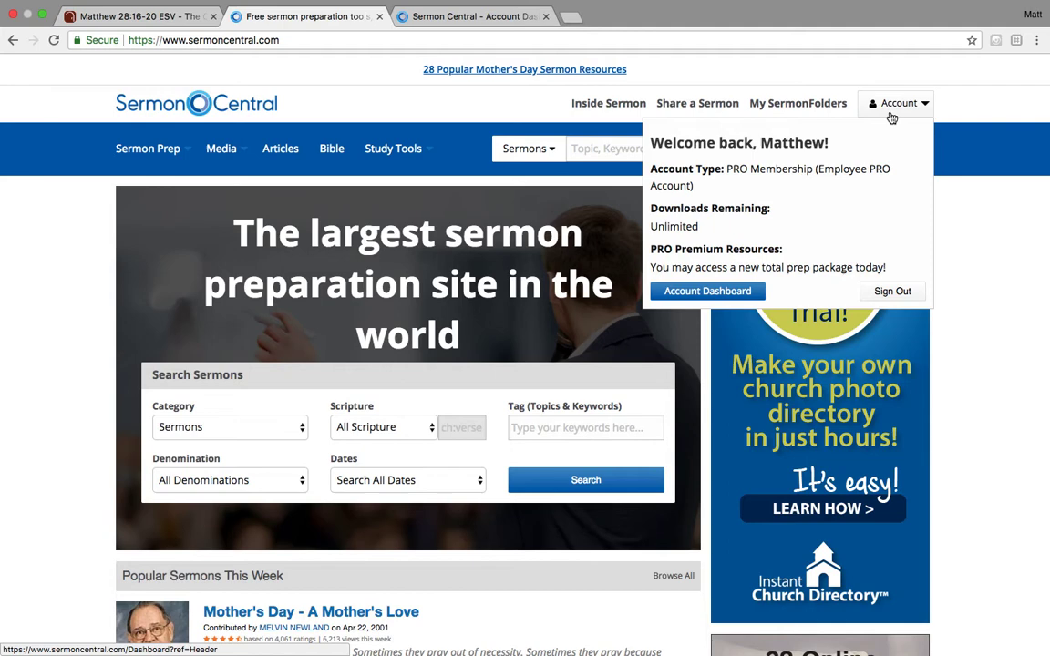
- Open the Account Dashboard and scroll down to the My Contributions section
left_click(717, 294)
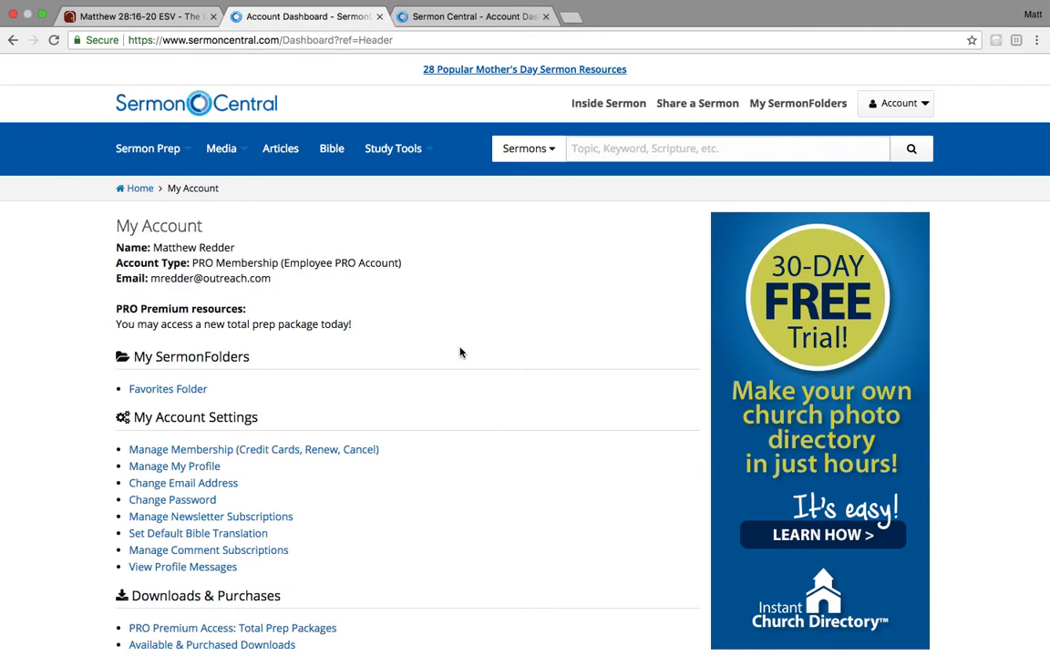
scroll(461, 352, "down", 5)
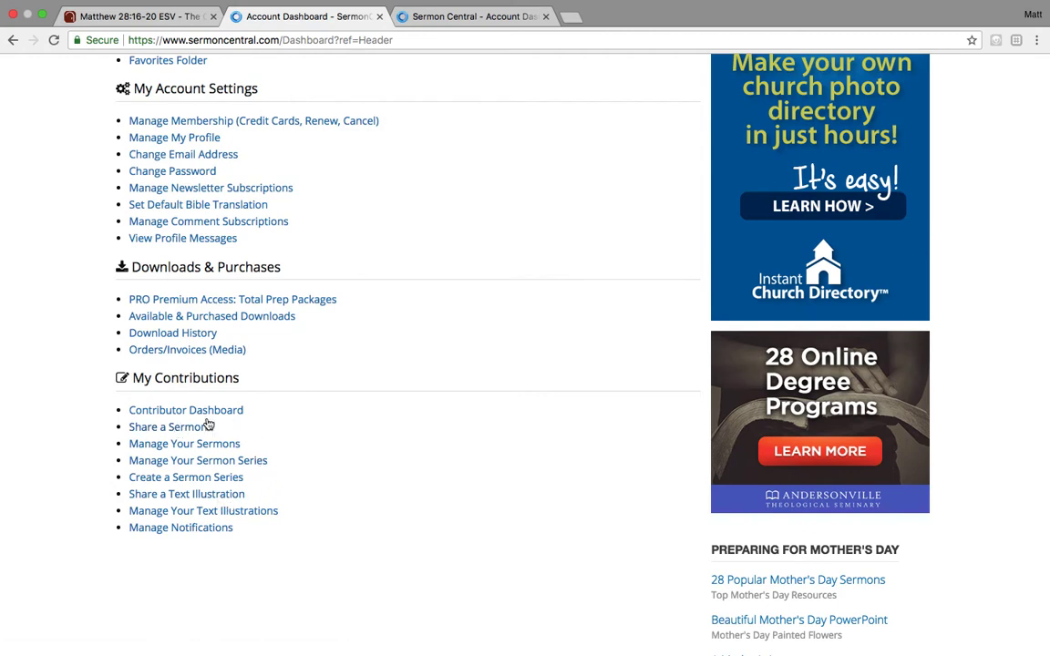
- Start a new sermon titled 'Great Commission' with the description 'The Great ...'
left_click(192, 428)
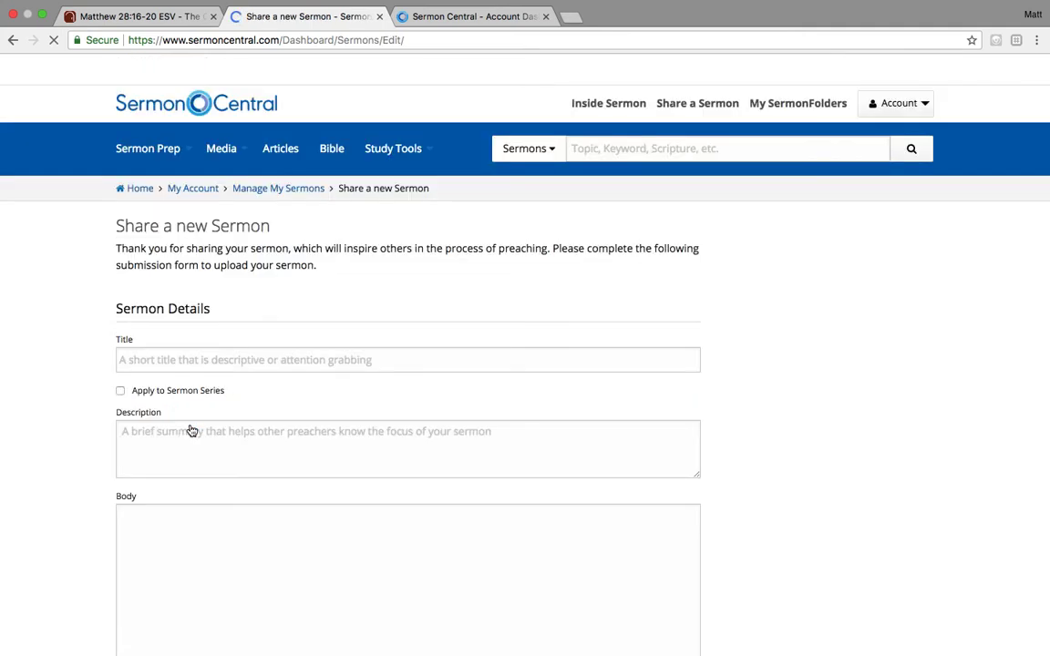
scroll(212, 361, "down", 2)
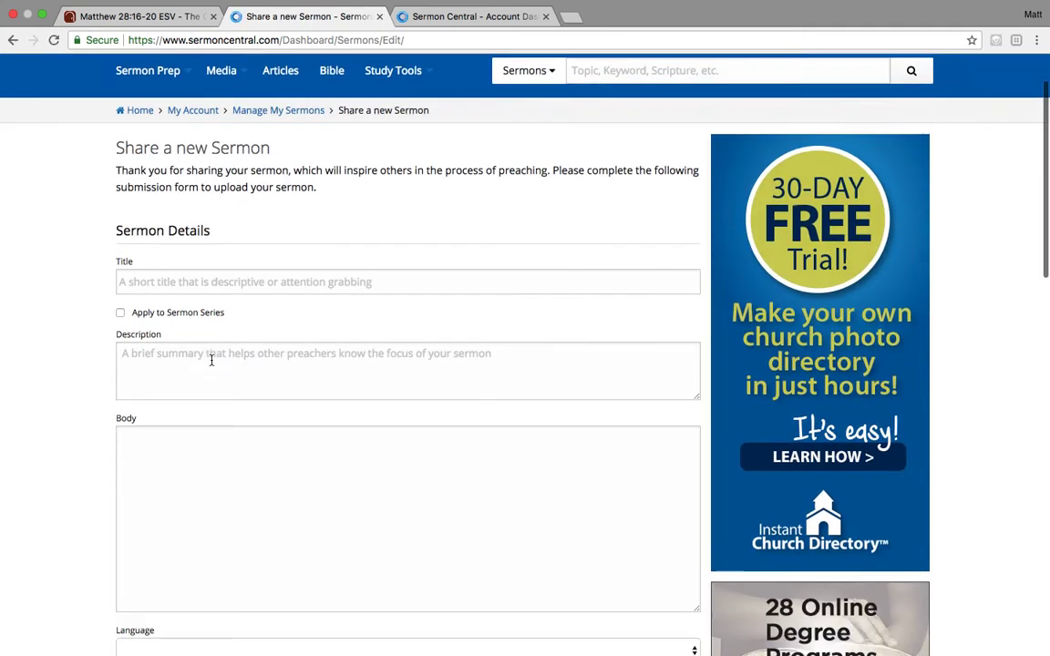
scroll(211, 359, "up", 2)
left_click(207, 303)
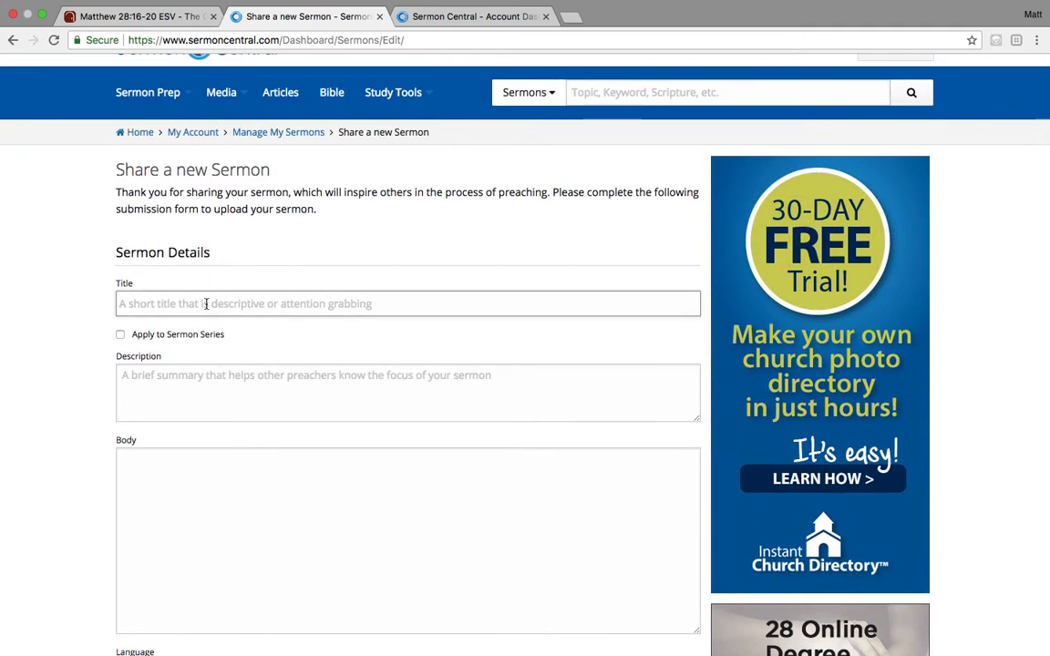
type("Great Com")
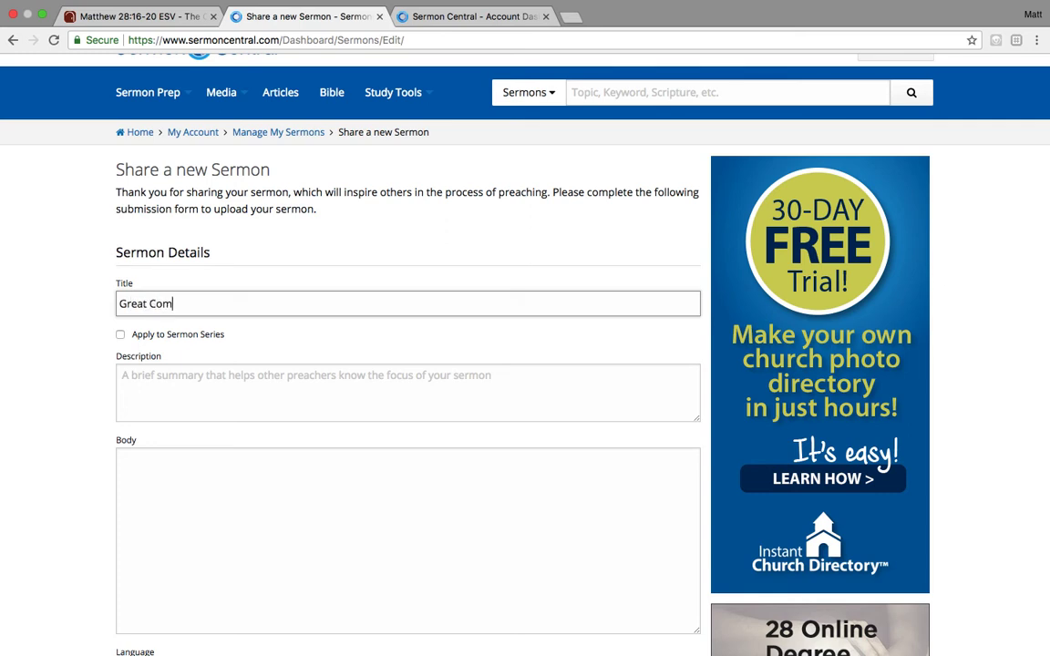
type("mission")
key("Tab")
key("Tab")
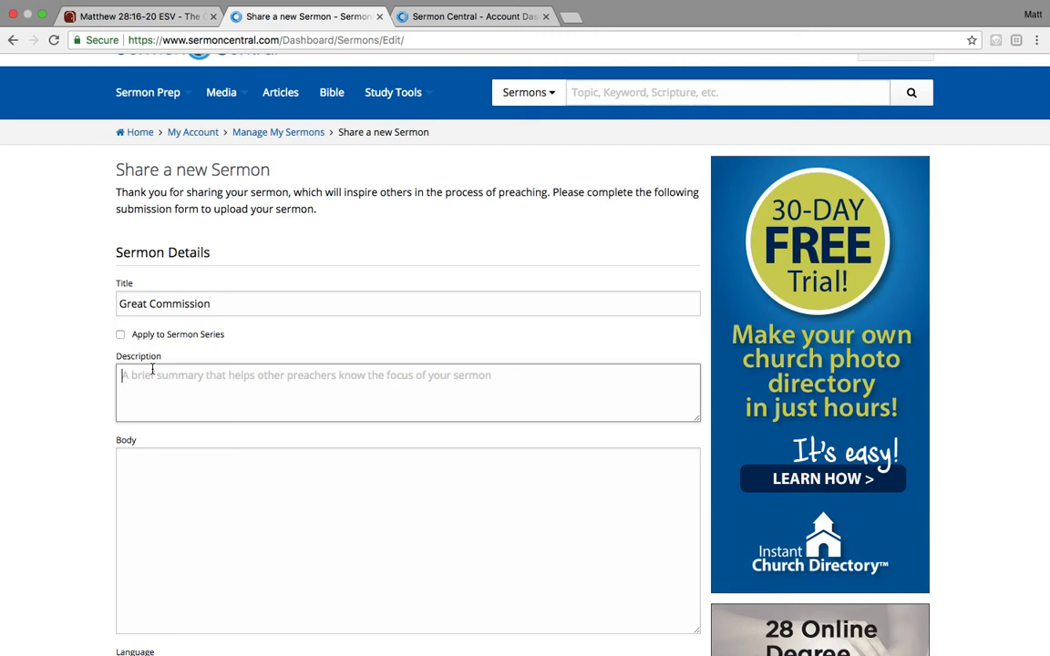
type("The GR")
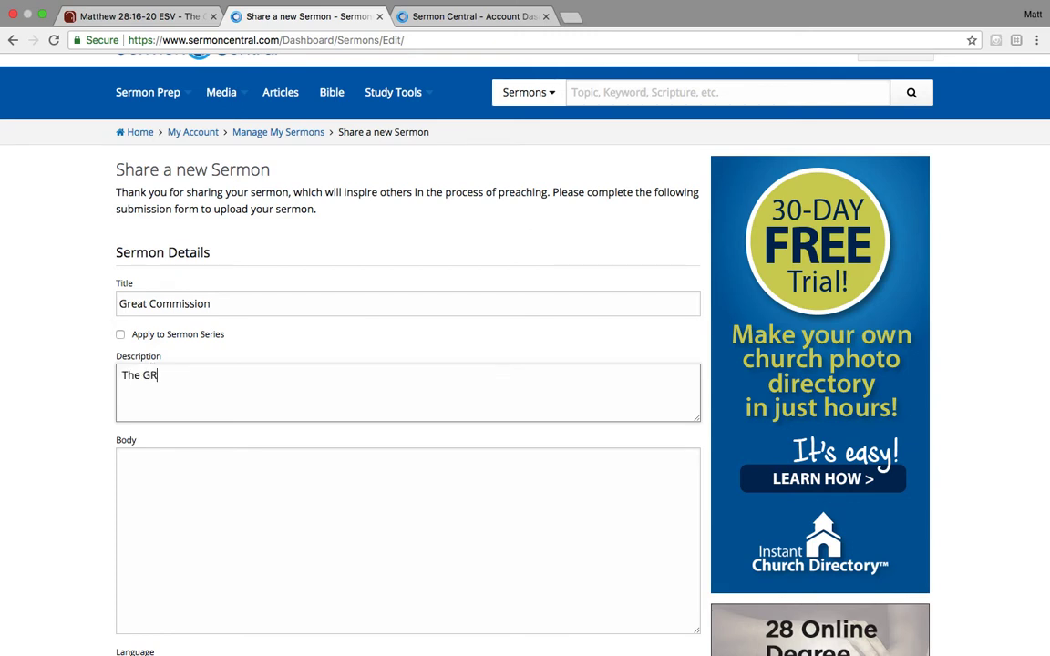
type("ea")
key("BackSpace")
key("BackSpace")
key("BackSpace")
type("reat ...")
- Fill the sermon body with placeholder text and set the language to English
key("Tab")
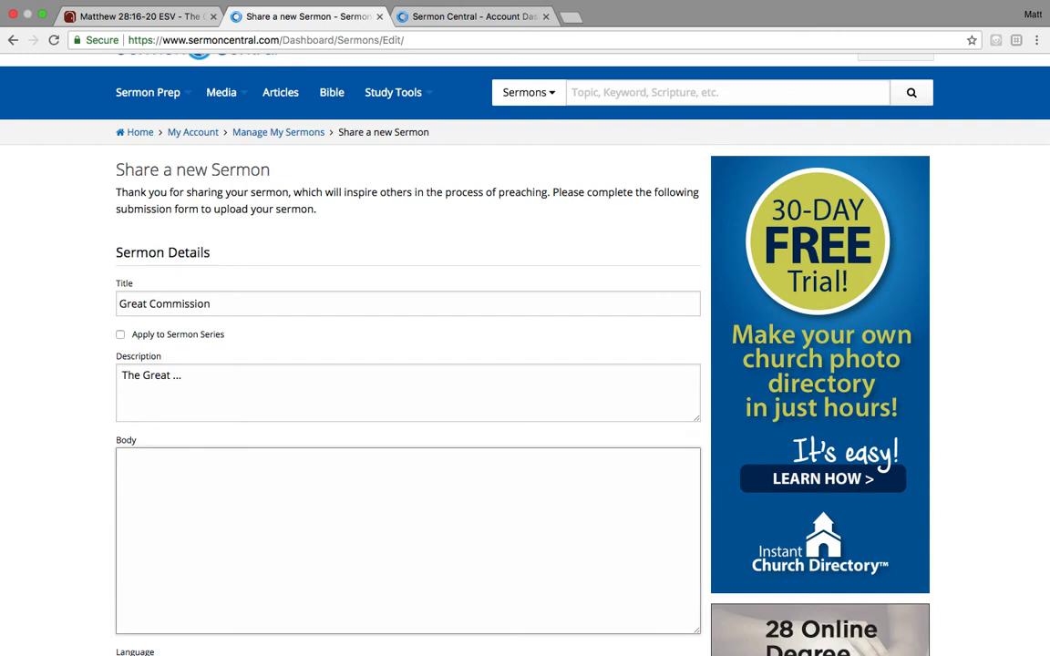
type("jfhohfdosof")
key("Return")
type("sjfhosifho")
key("Return")
scroll(256, 478, "down", 4)
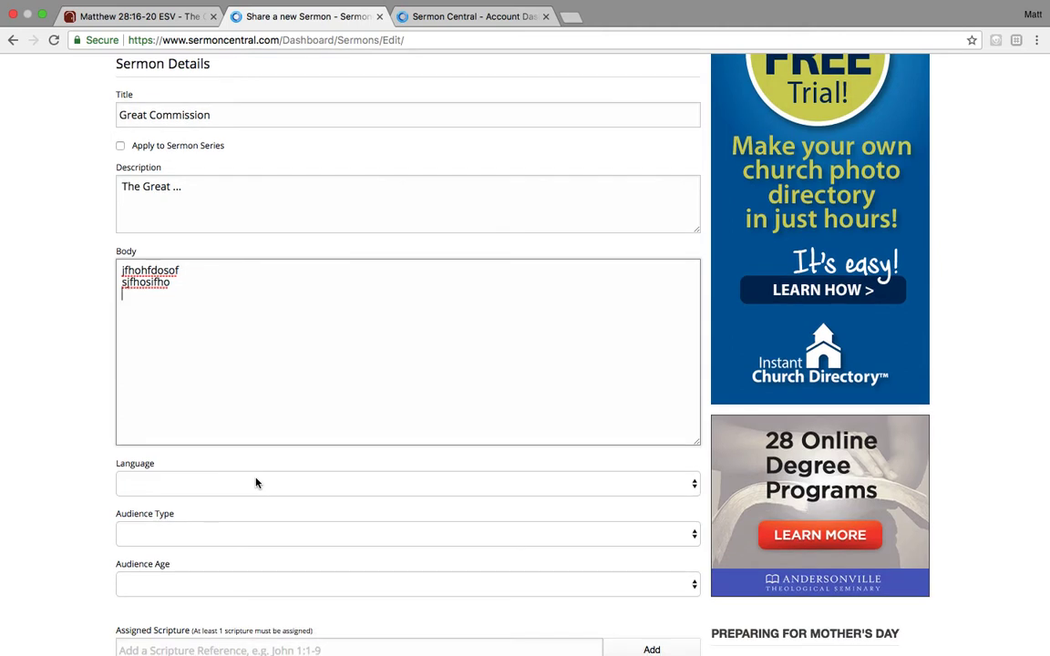
left_click(256, 483)
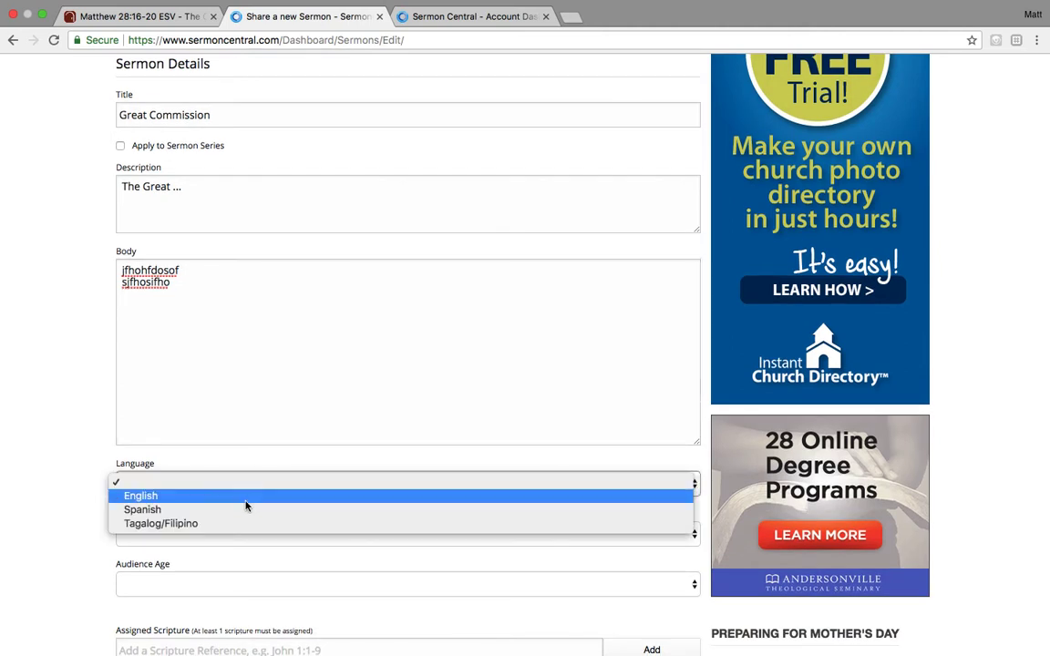
left_click(245, 504)
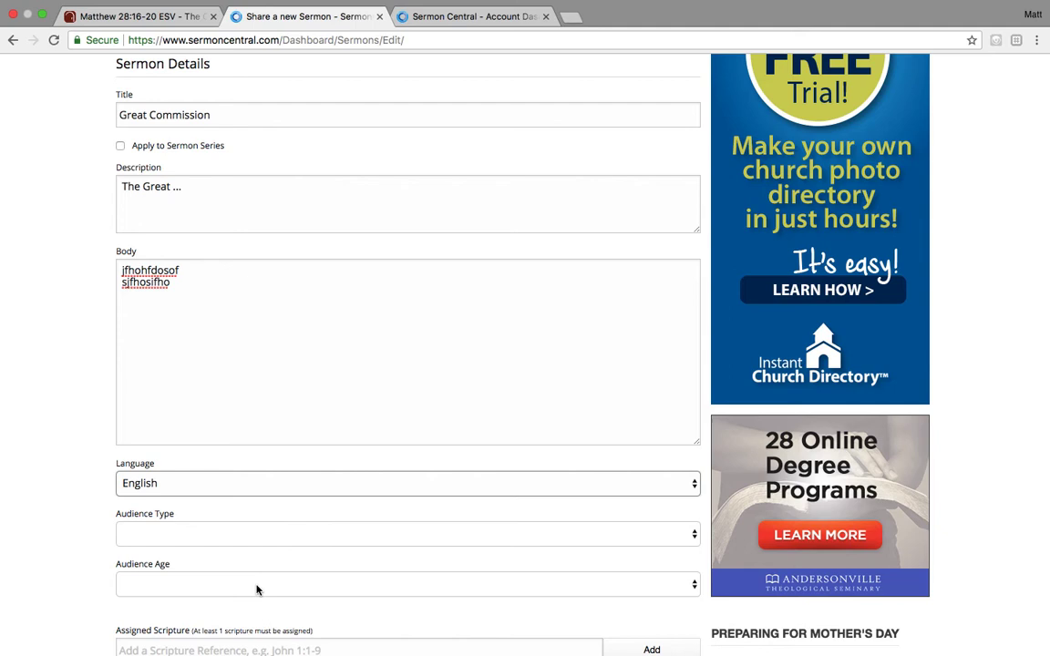
scroll(288, 555, "down", 4)
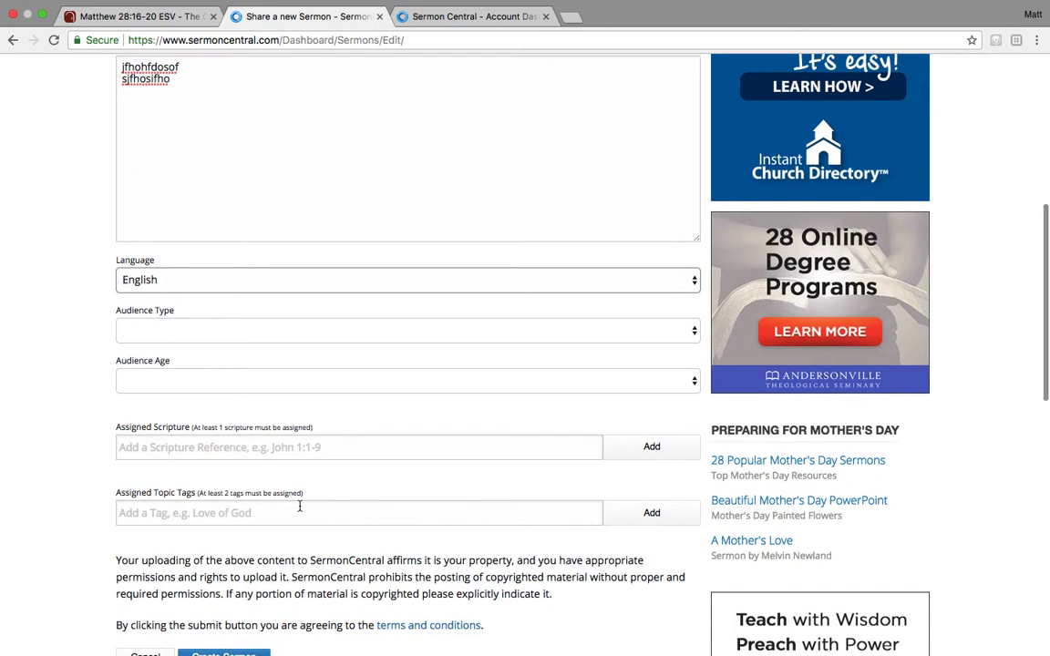
left_click(279, 447)
type("Ma")
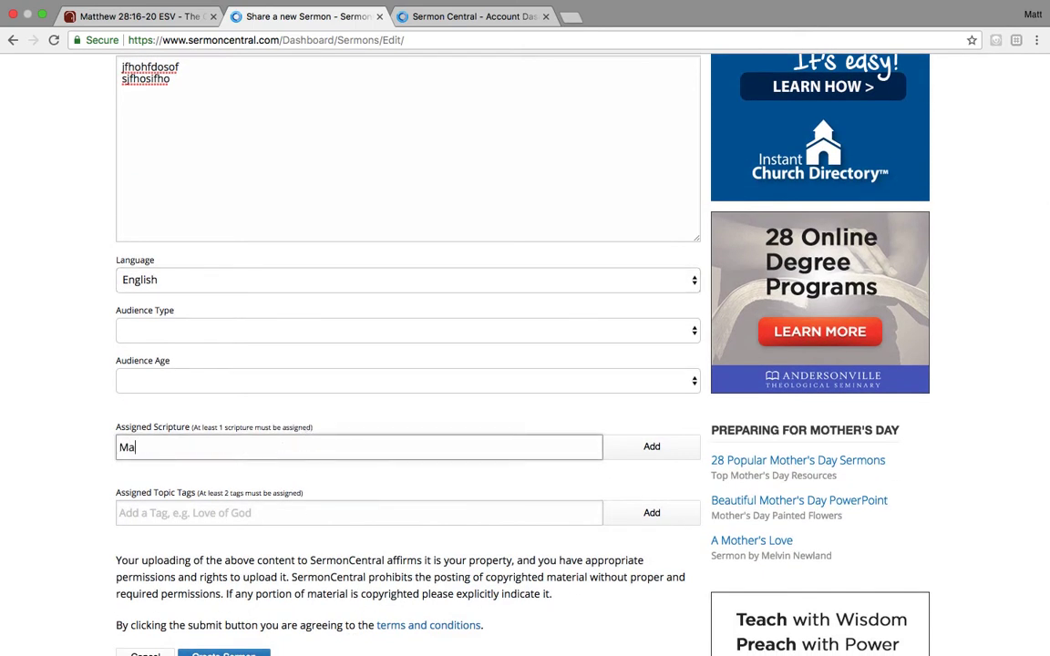
type("tthew 28")
key("Return")
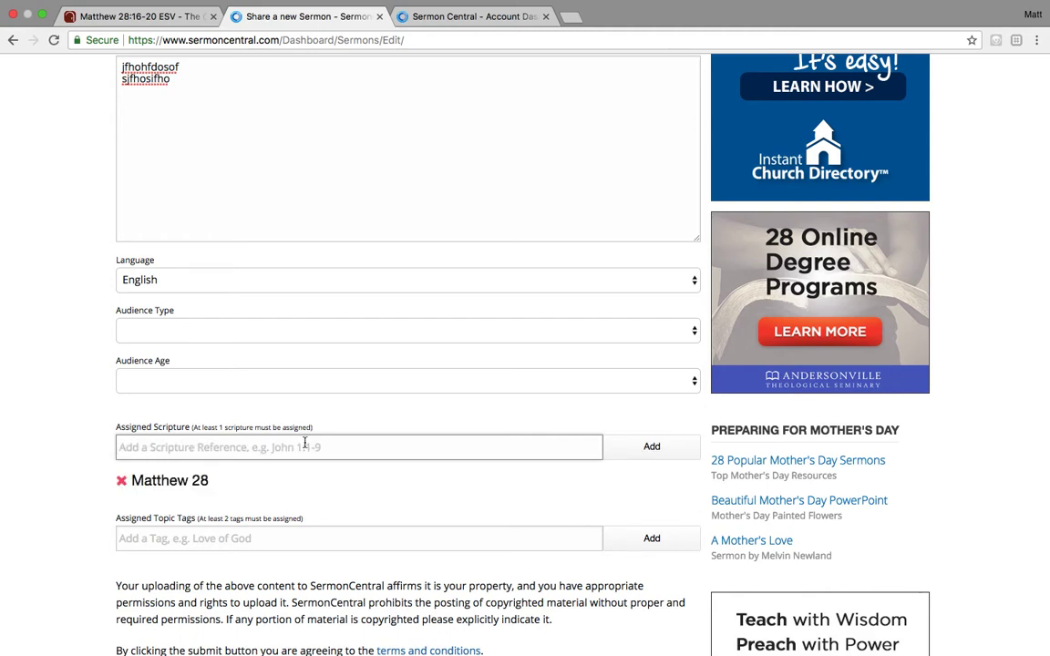
type("Ephesiasn")
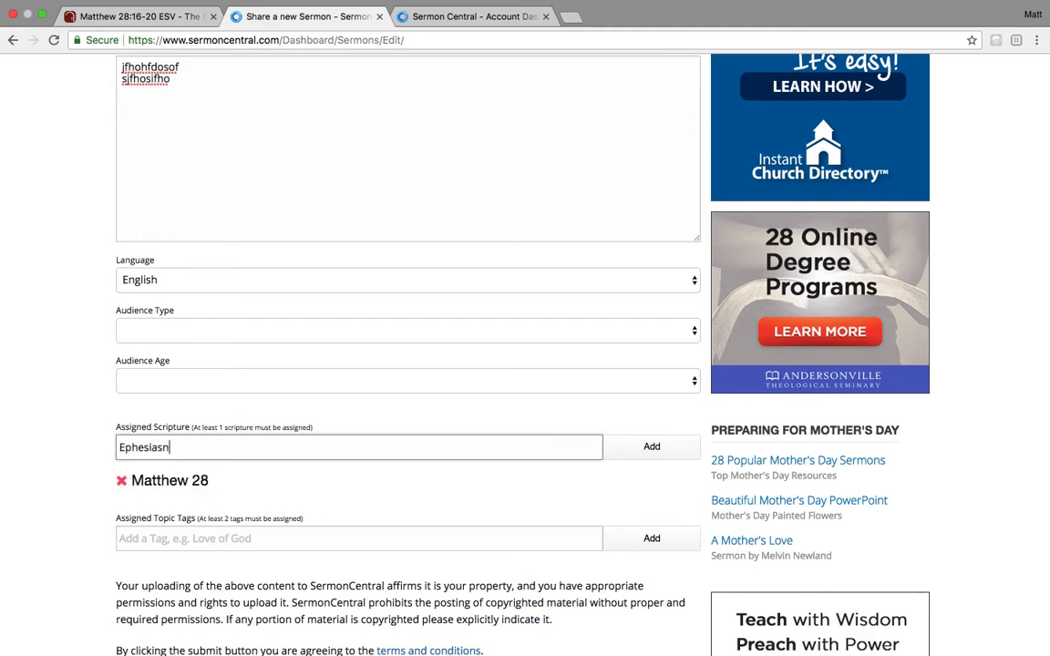
key("BackSpace")
key("BackSpace")
type("ns 1:5")
left_click(638, 453)
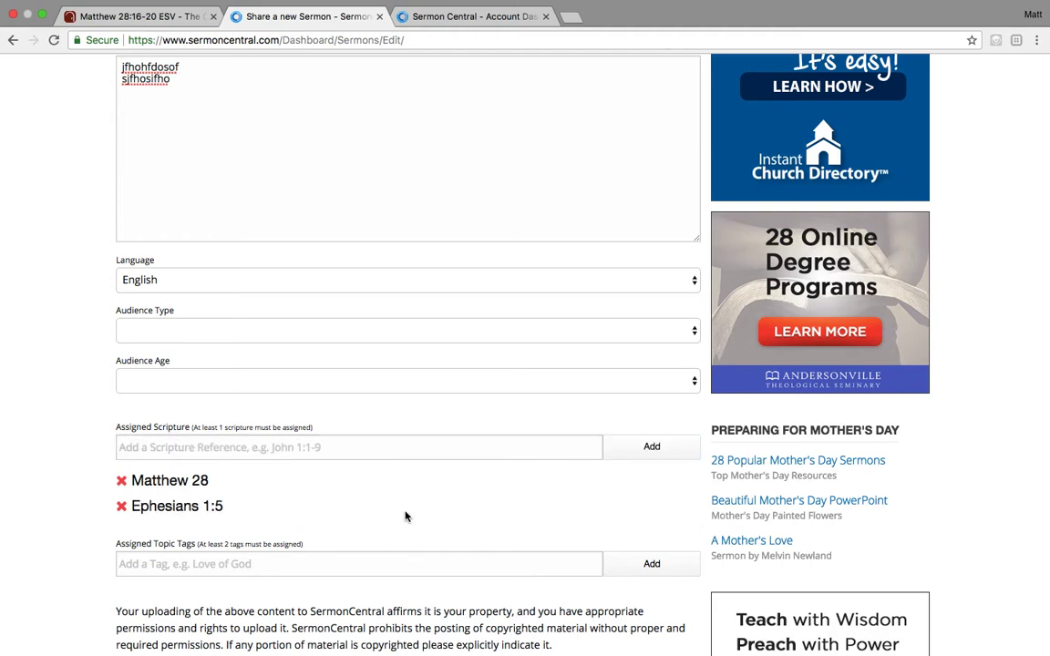
left_click(299, 558)
type("Gre")
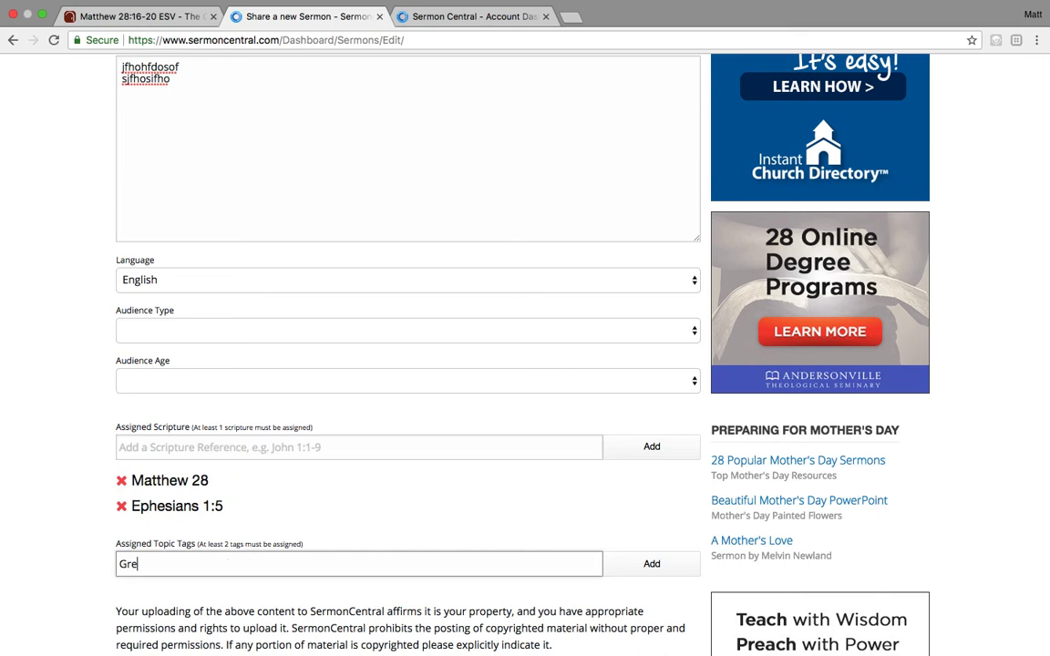
type("at")
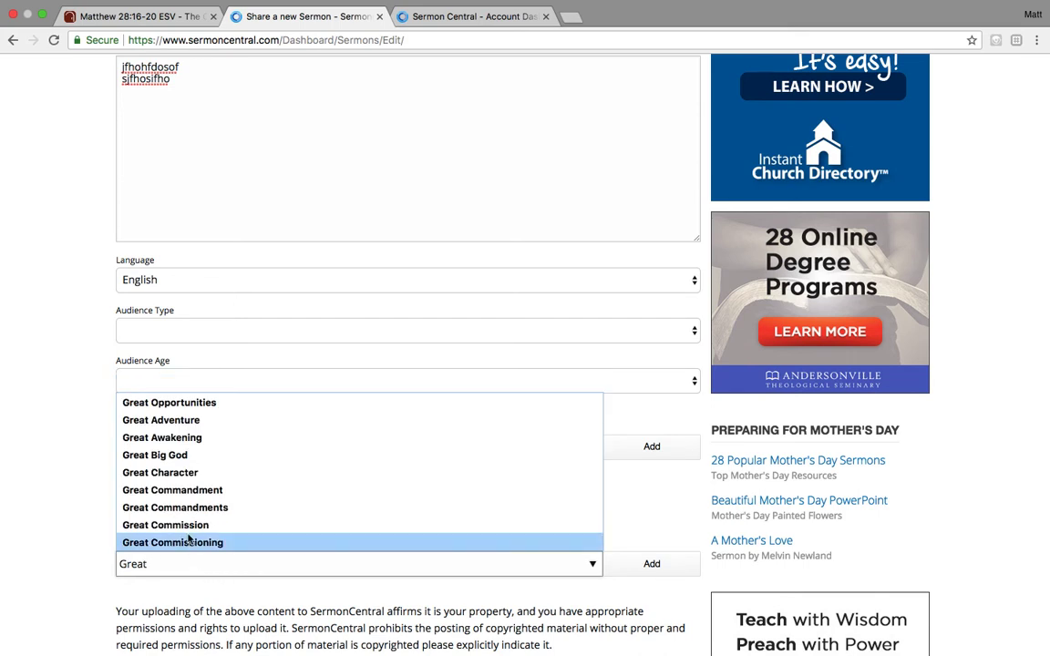
left_click(187, 533)
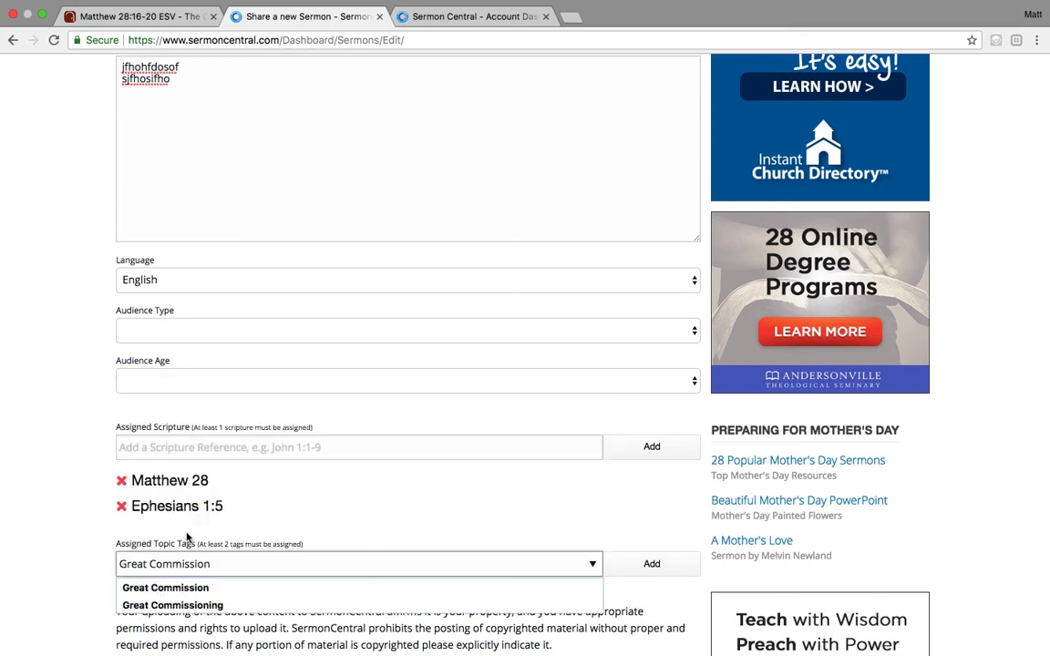
left_click(286, 587)
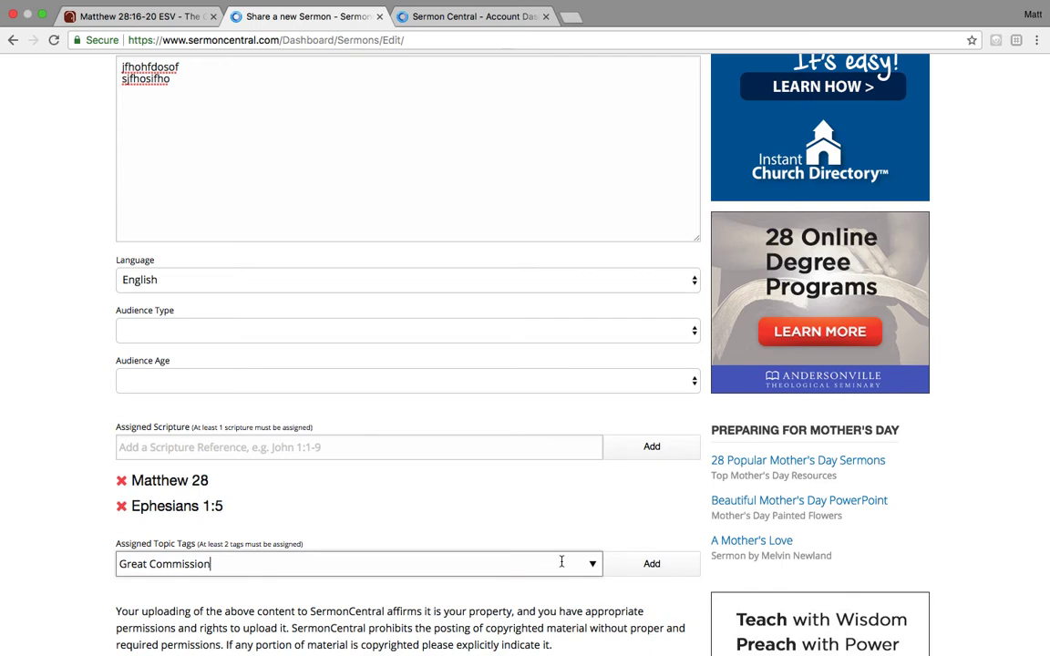
left_click(655, 564)
left_click(342, 556)
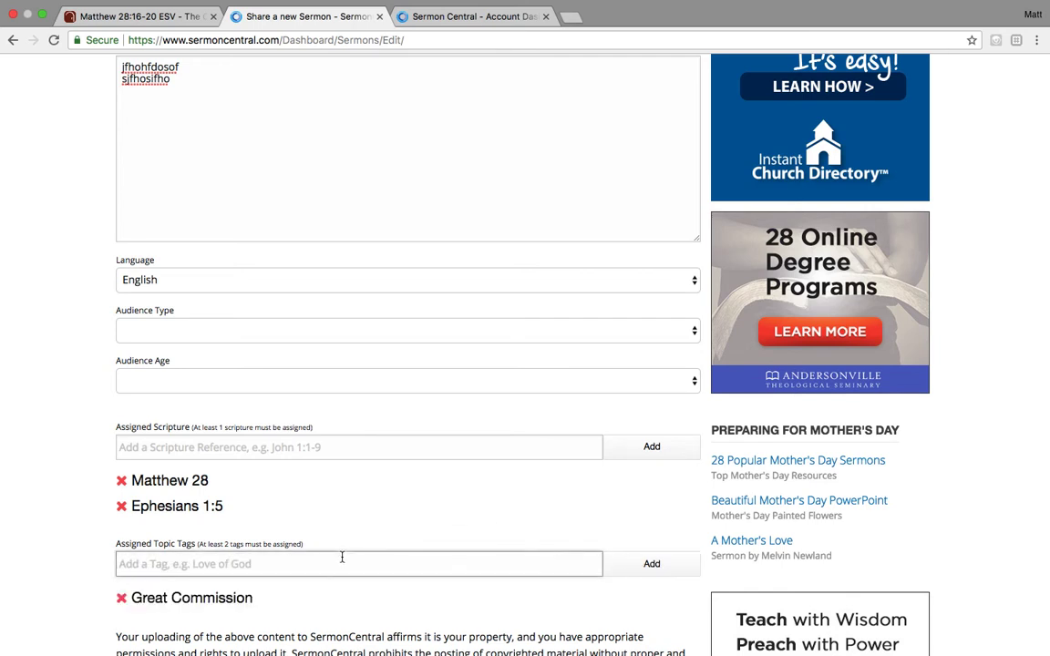
type("Missions")
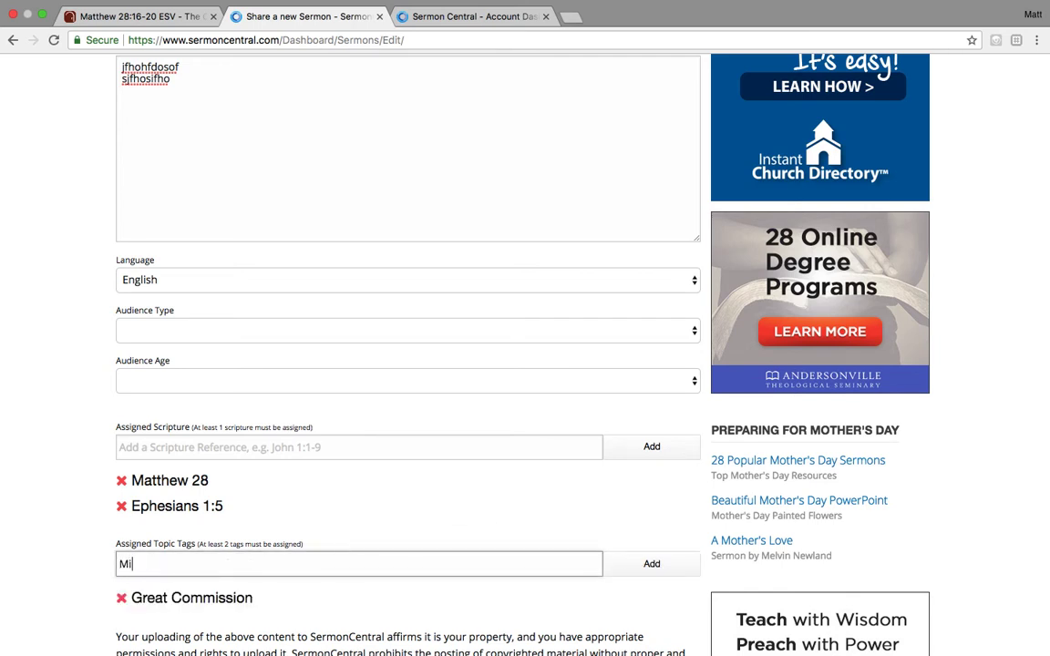
left_click(267, 588)
left_click(621, 568)
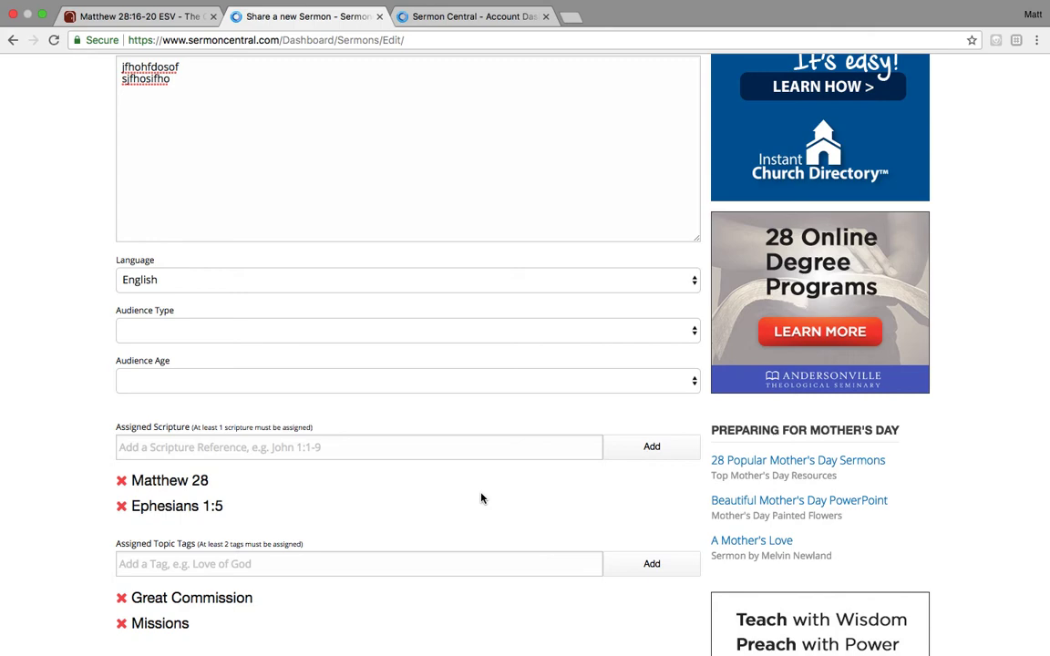
scroll(481, 496, "down", 3)
scroll(375, 497, "up", 5)
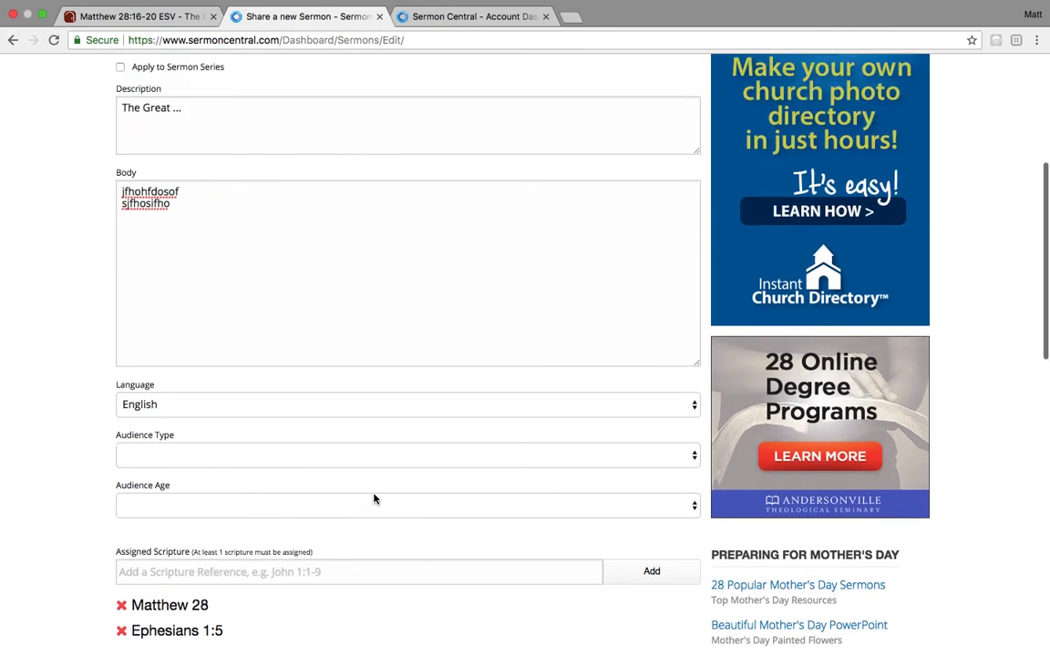
scroll(374, 497, "up", 5)
scroll(374, 497, "down", 3)
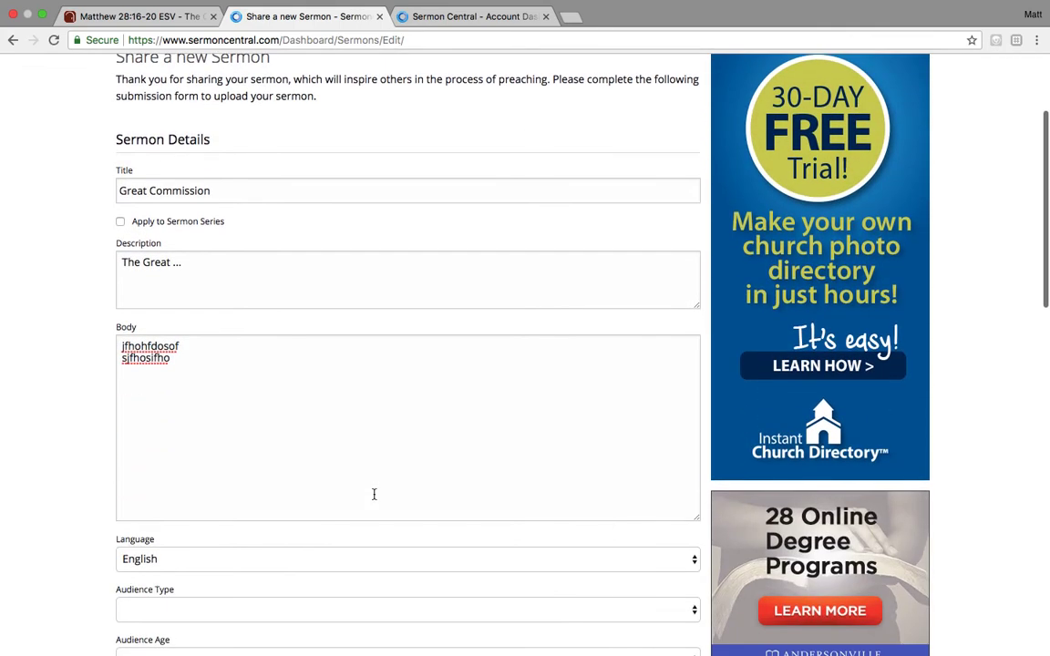
scroll(374, 495, "down", 12)
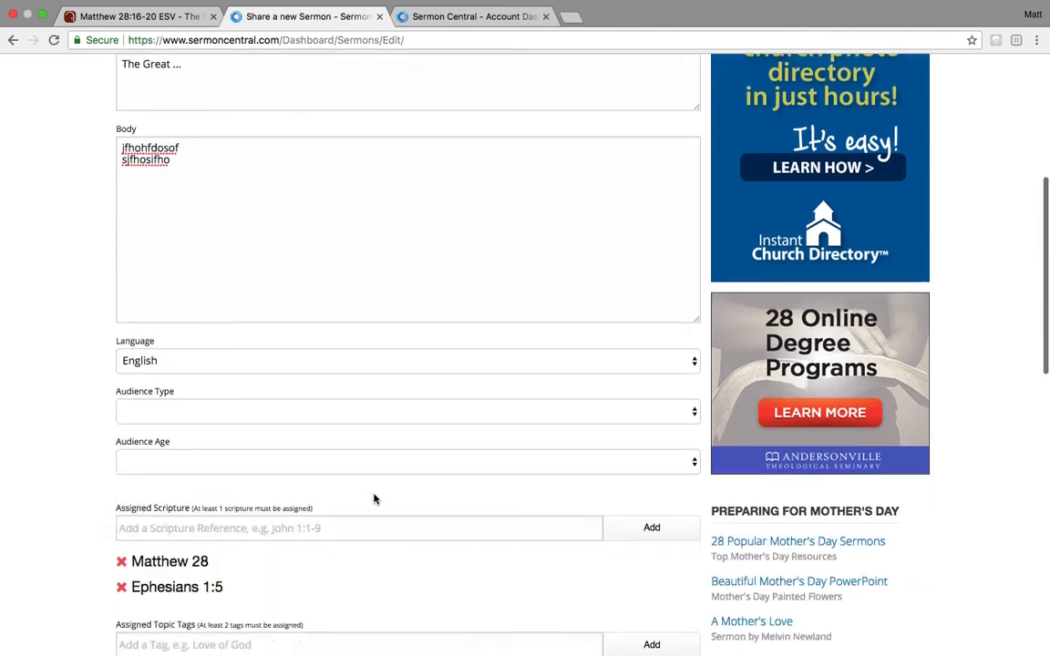
scroll(374, 498, "up", 9)
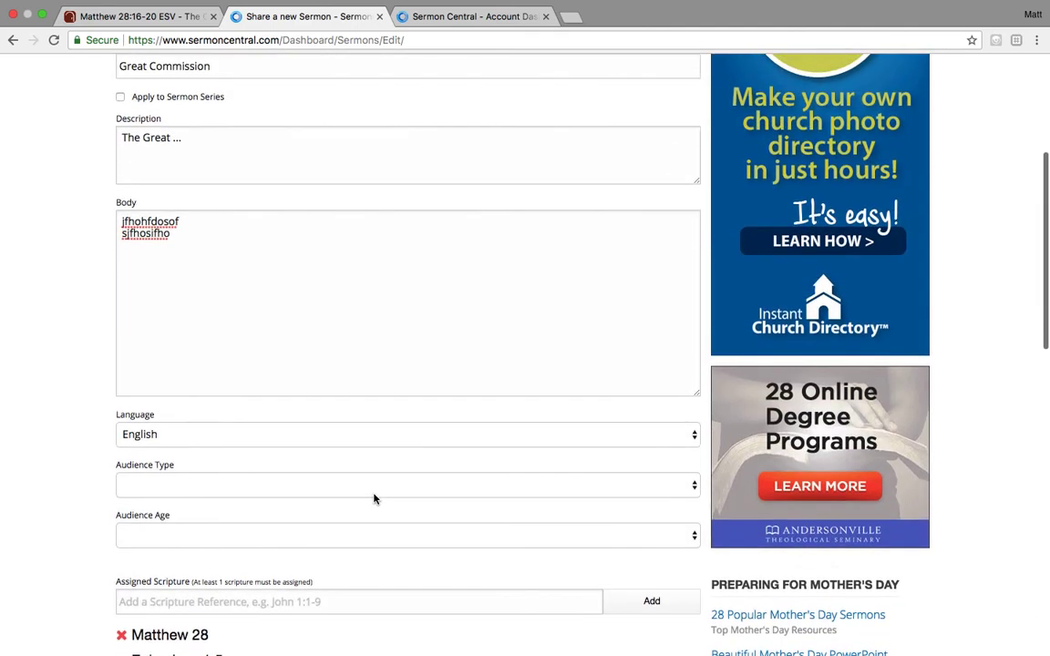
scroll(374, 498, "down", 9)
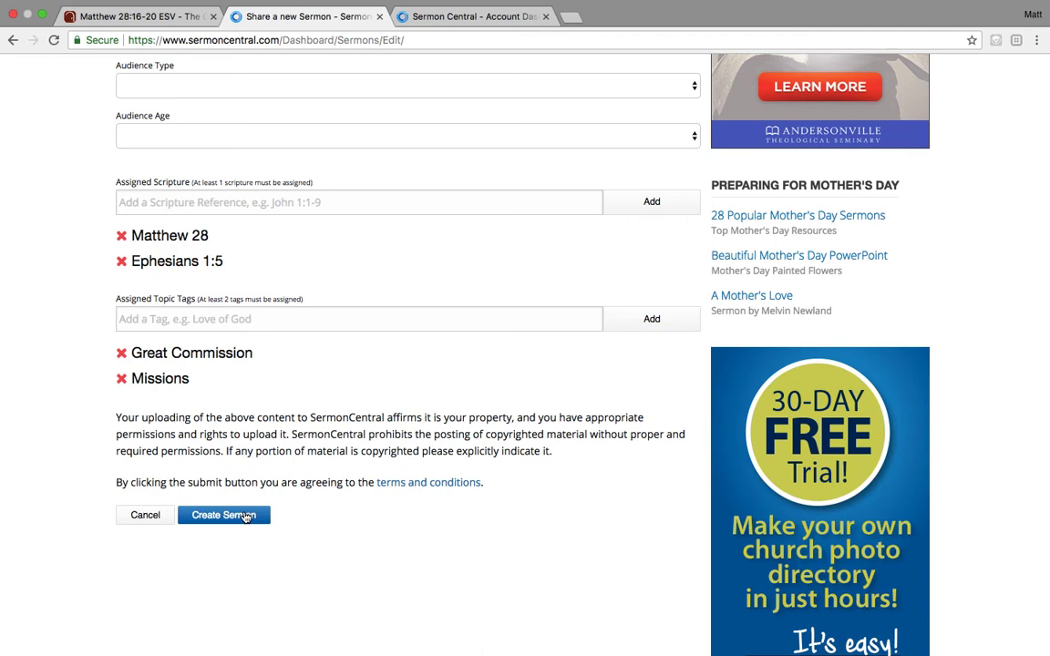
scroll(245, 516, "up", 2)
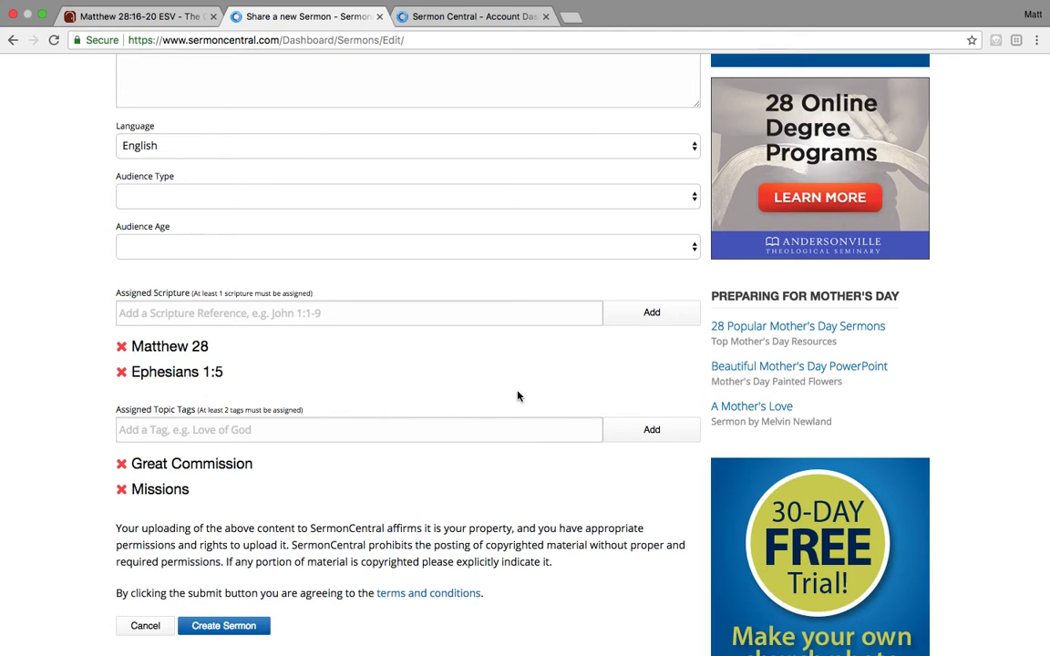
scroll(517, 396, "up", 6)
scroll(517, 396, "up", 4)
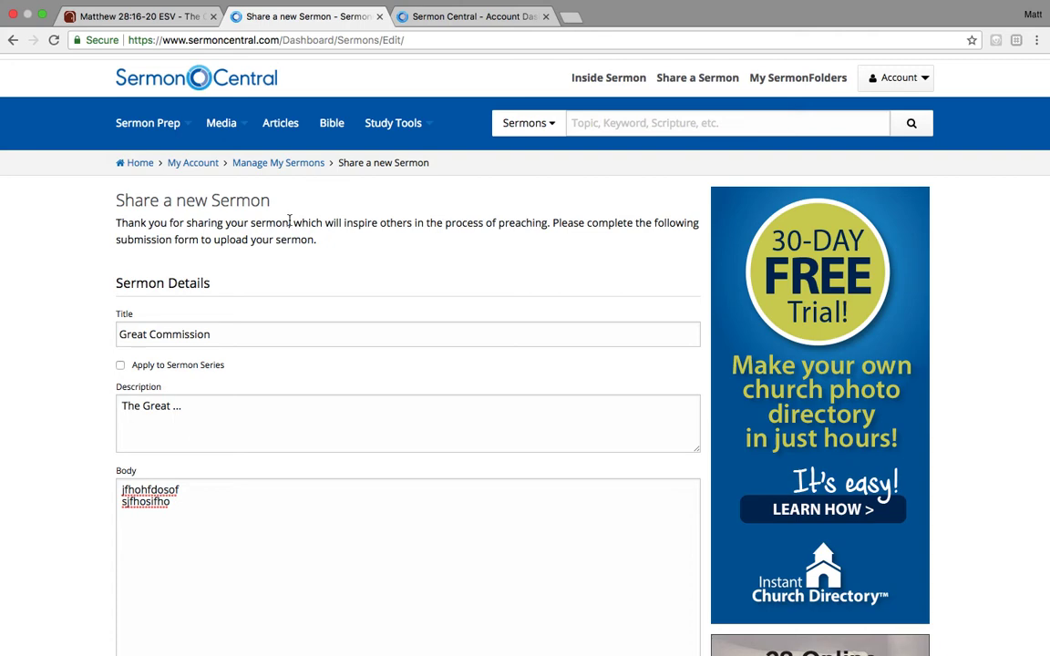
- Go back to My Account and open a blank Share a Text Illustration form from My Contributions
left_click(203, 172)
scroll(401, 500, "down", 4)
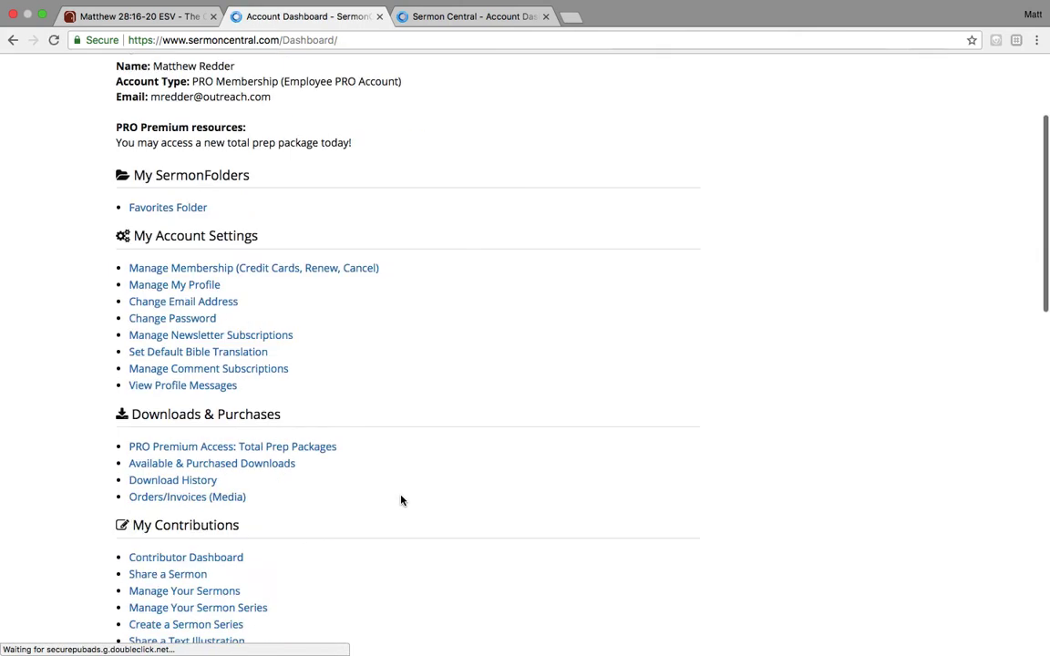
scroll(401, 499, "down", 3)
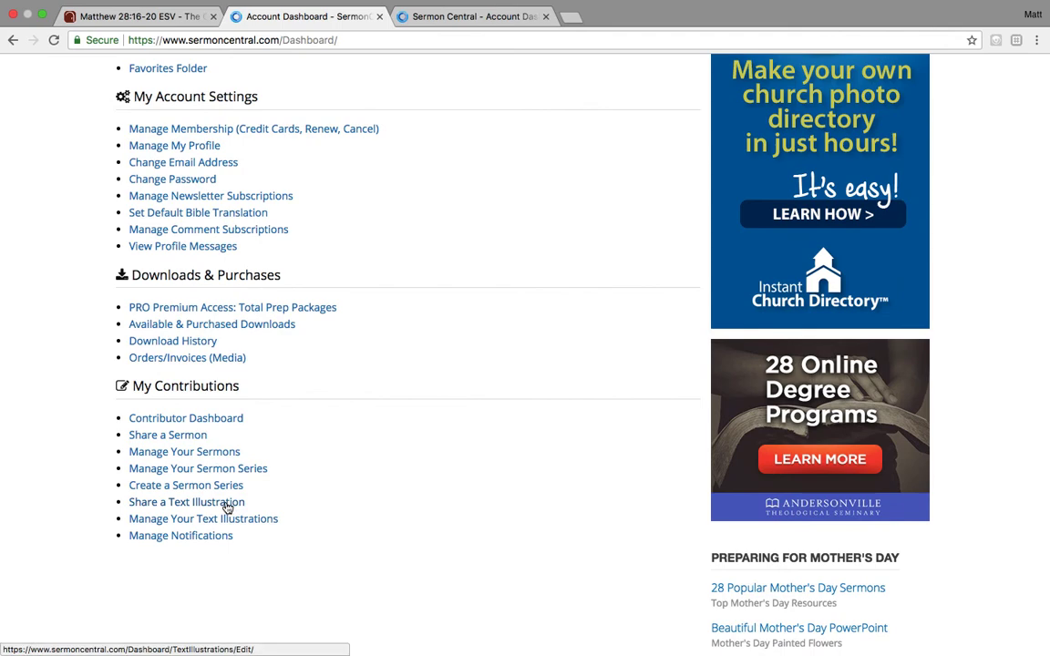
left_click(228, 508)
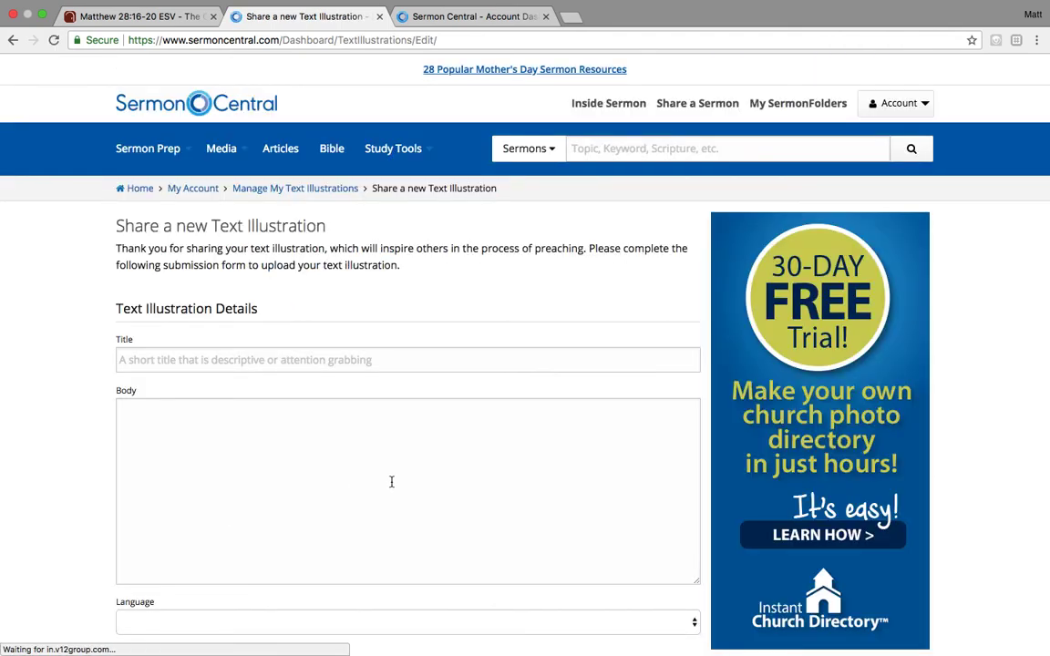
scroll(391, 482, "down", 5)
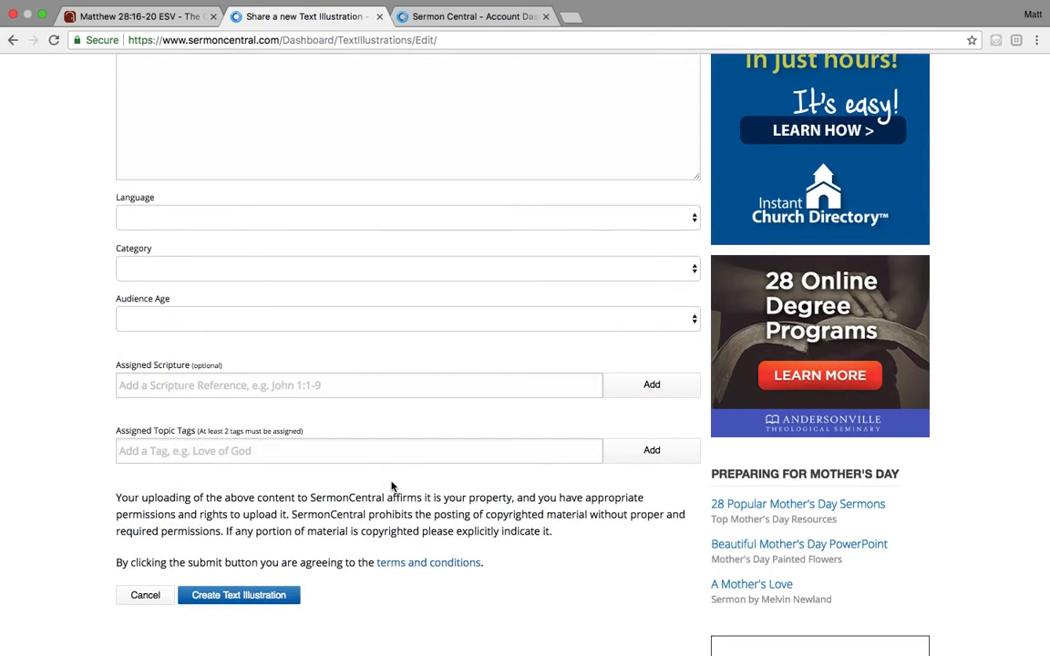
scroll(413, 427, "up", 5)
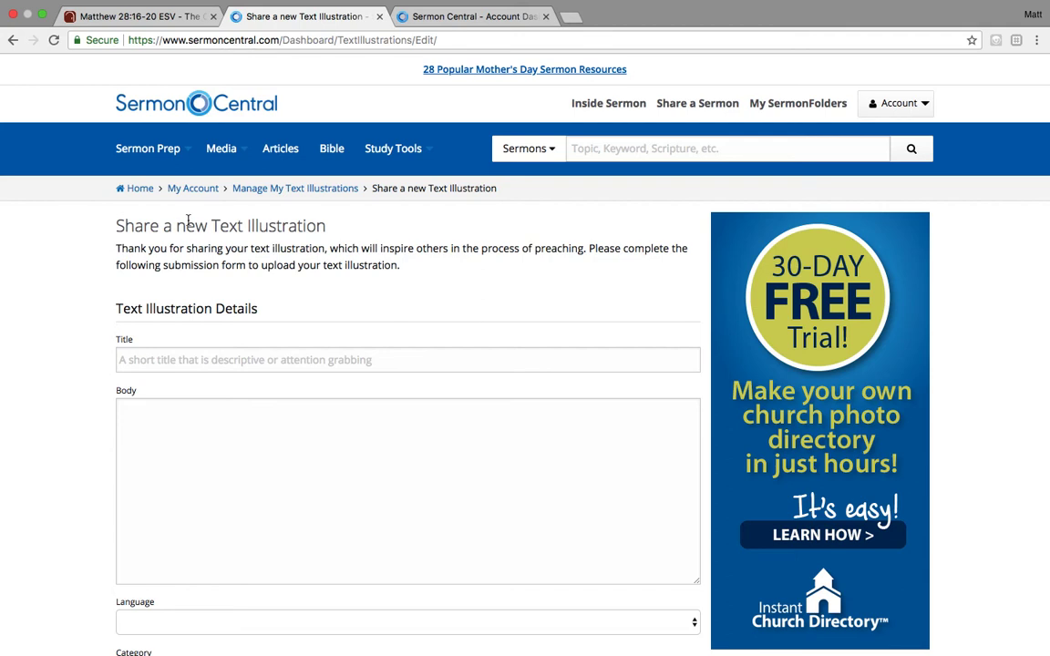
- Return to My Account, then show My Dashboard with 8359 total views and 111 countries reached
left_click(189, 188)
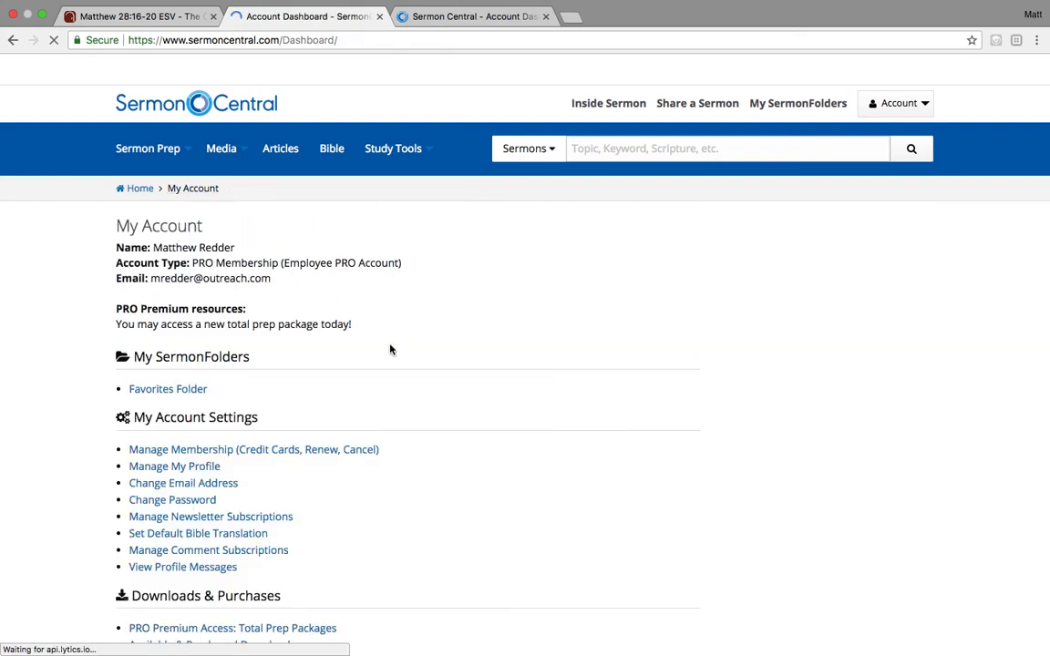
scroll(437, 386, "down", 3)
scroll(437, 387, "down", 5)
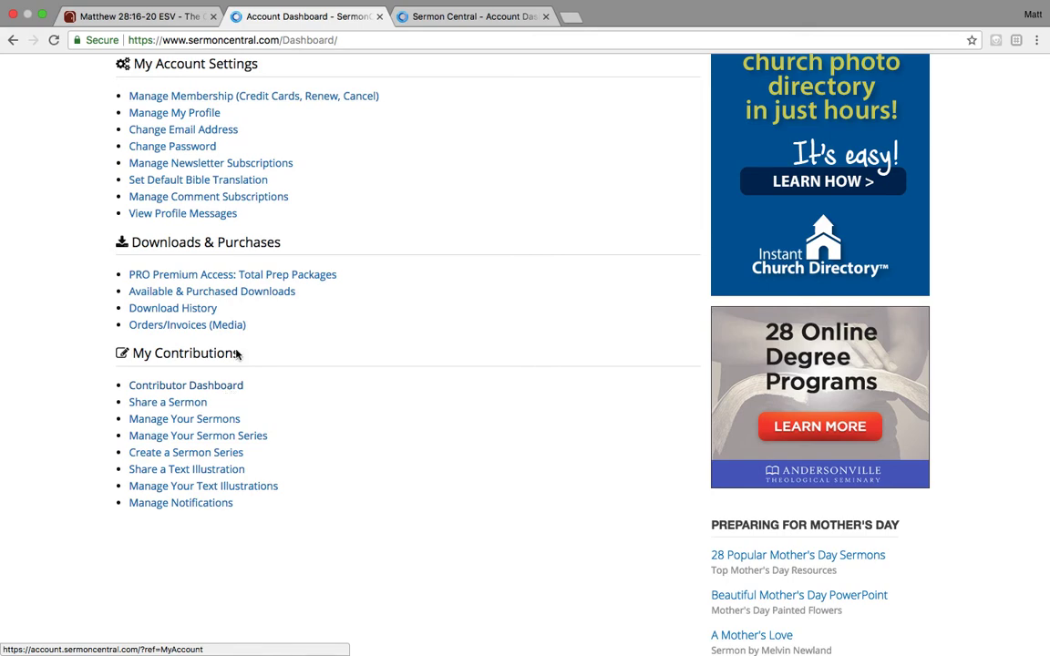
left_click(430, 18)
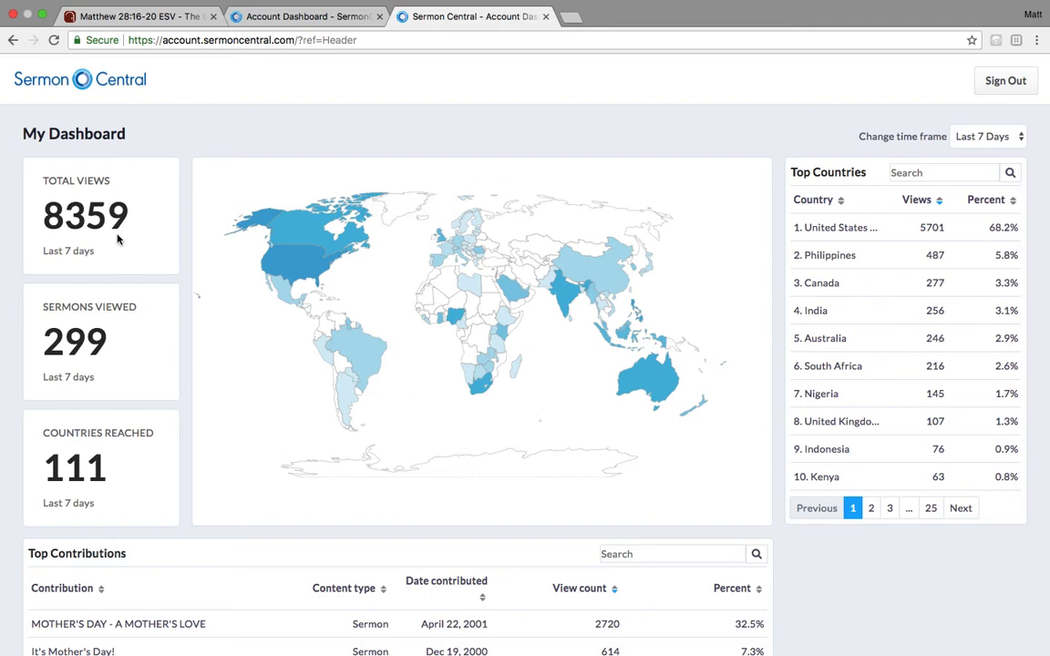
- Review the views map and Top Contributions, then return to the Matthew 28:16-20 passage
mouse_move(297, 286)
scroll(267, 386, "down", 2)
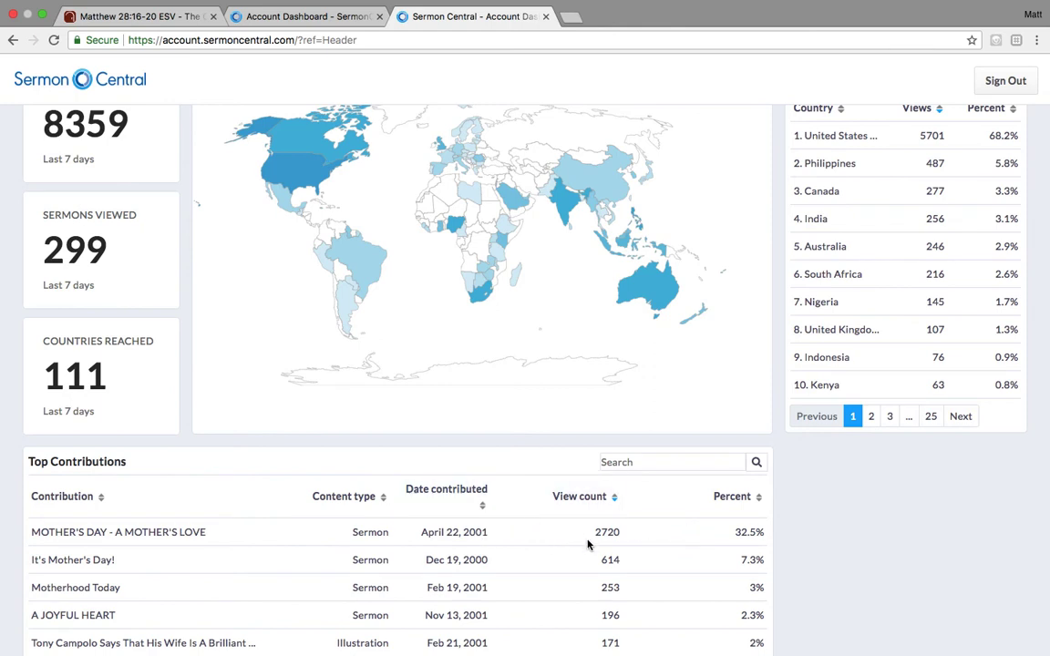
scroll(551, 394, "up", 3)
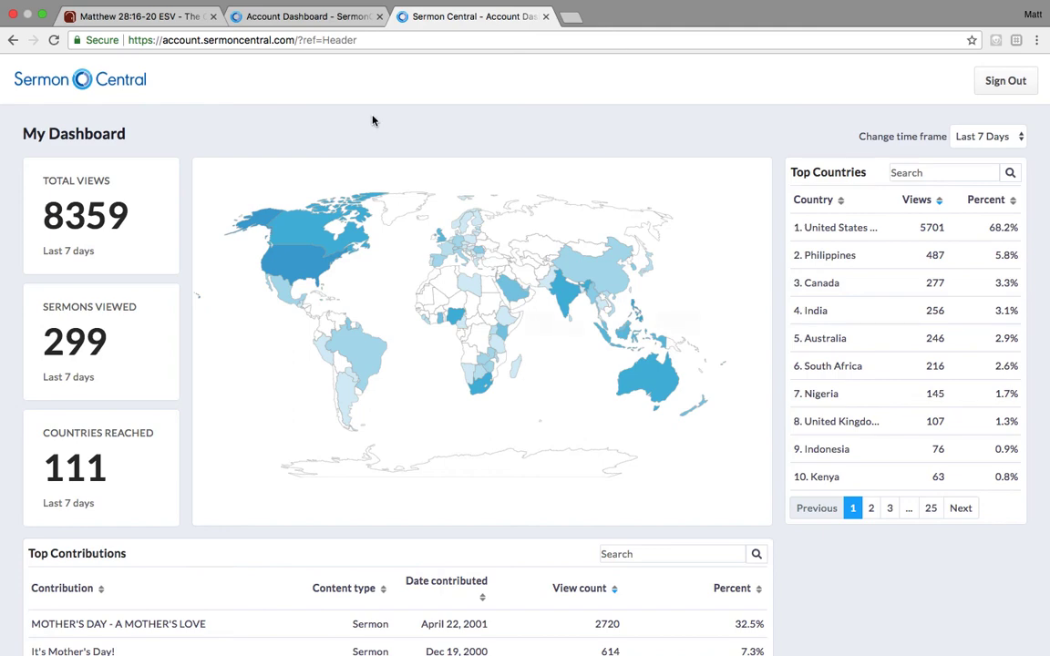
left_click(168, 17)
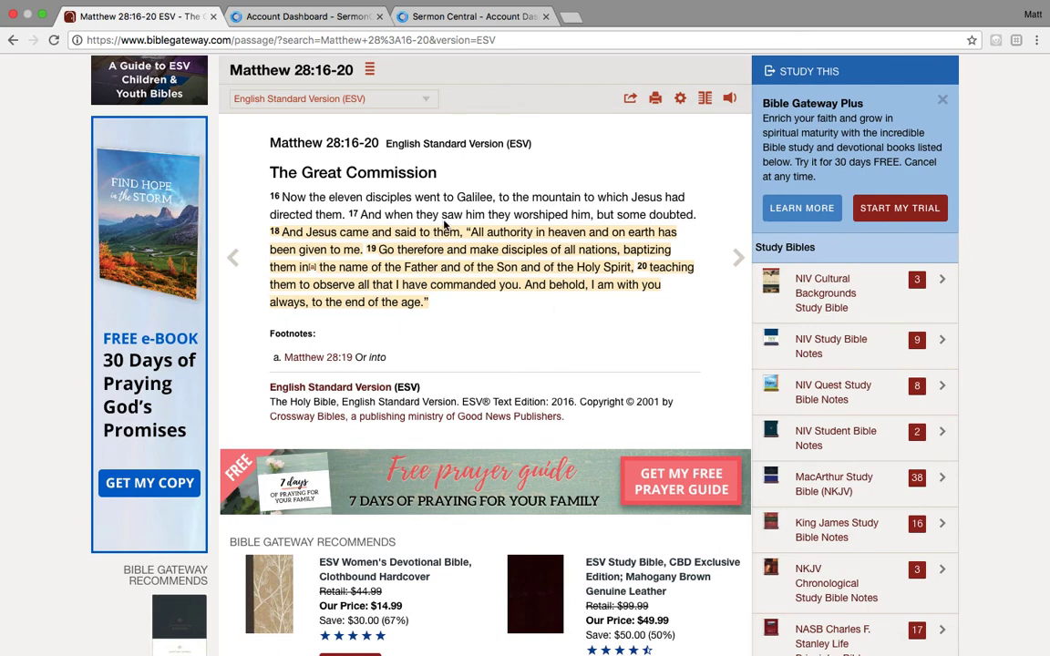
- Bring the SermonCentral My Dashboard with 8359 total views back to the front
left_click(446, 18)
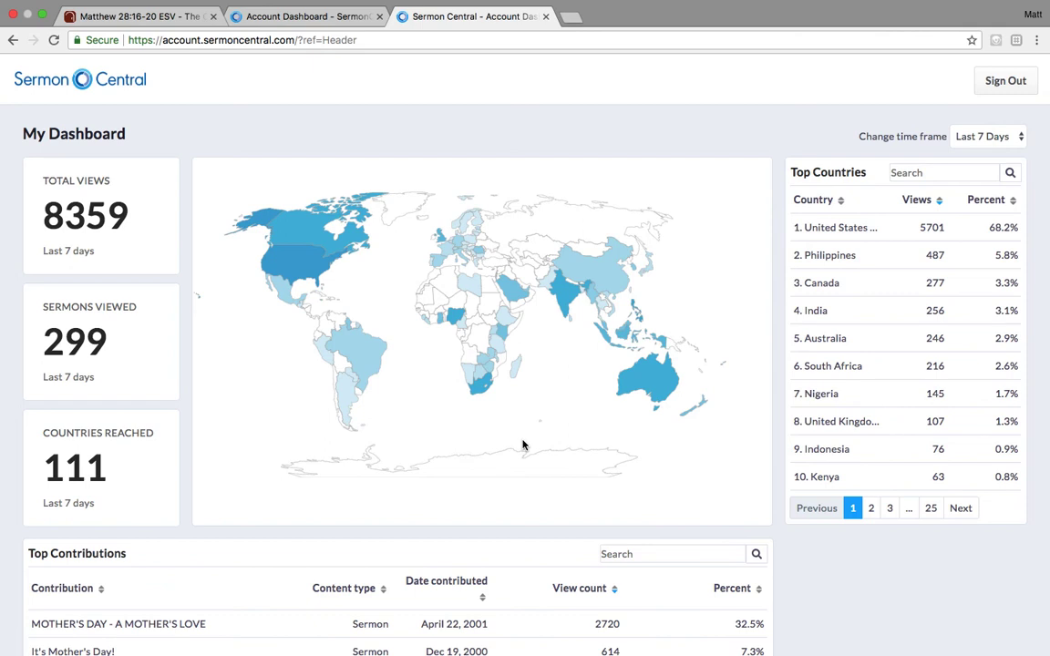
- Check India's 256 views on the dashboard map, then return to the account overview page
left_click(321, 17)
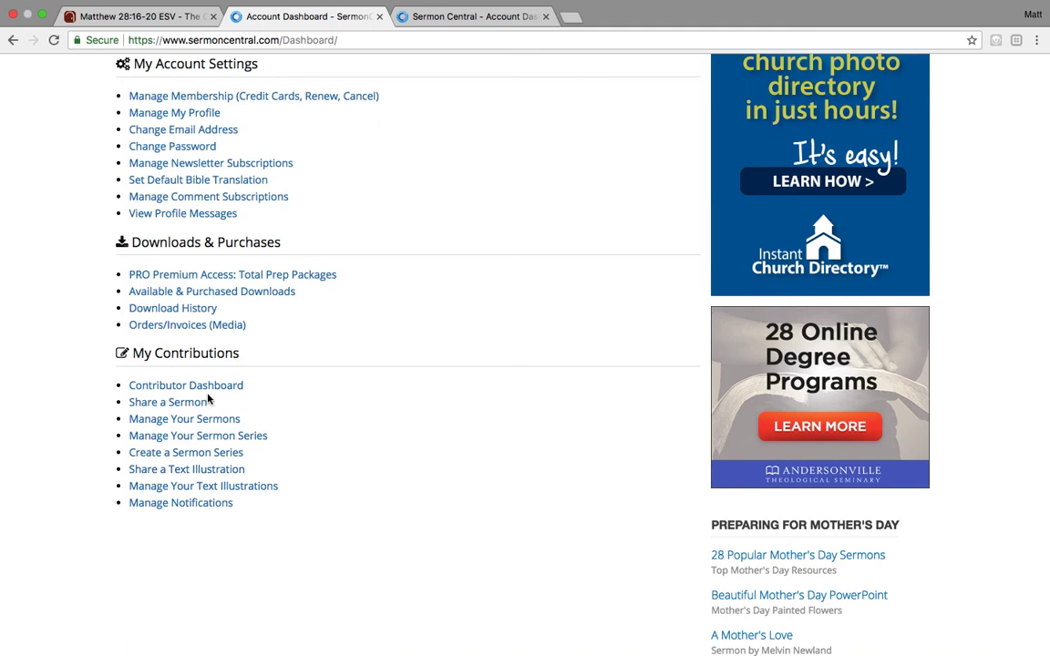
left_click(425, 18)
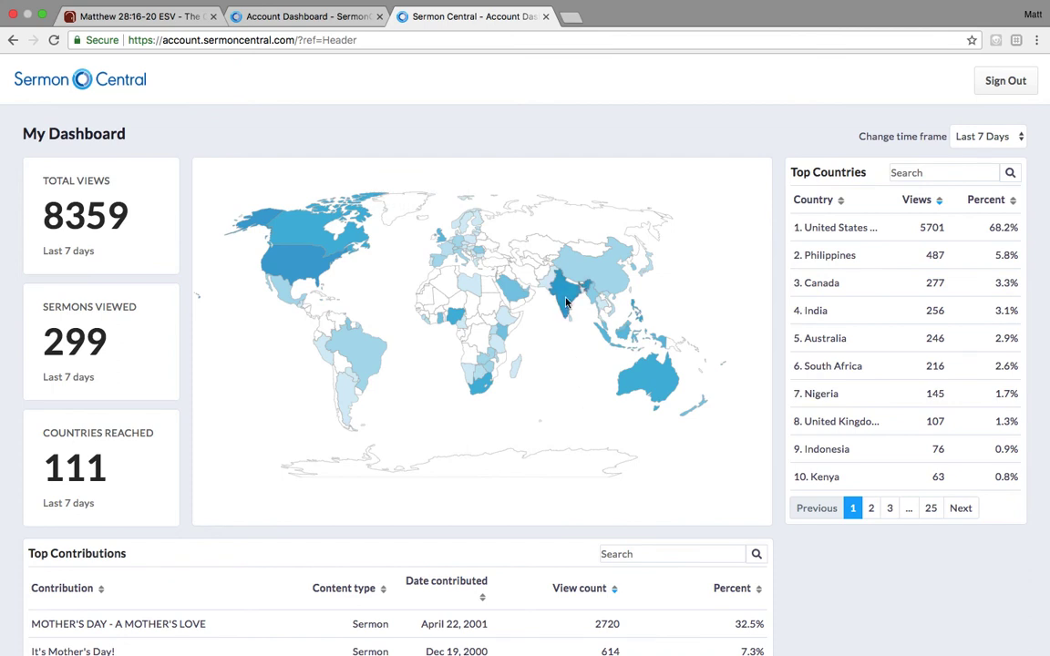
mouse_move(564, 298)
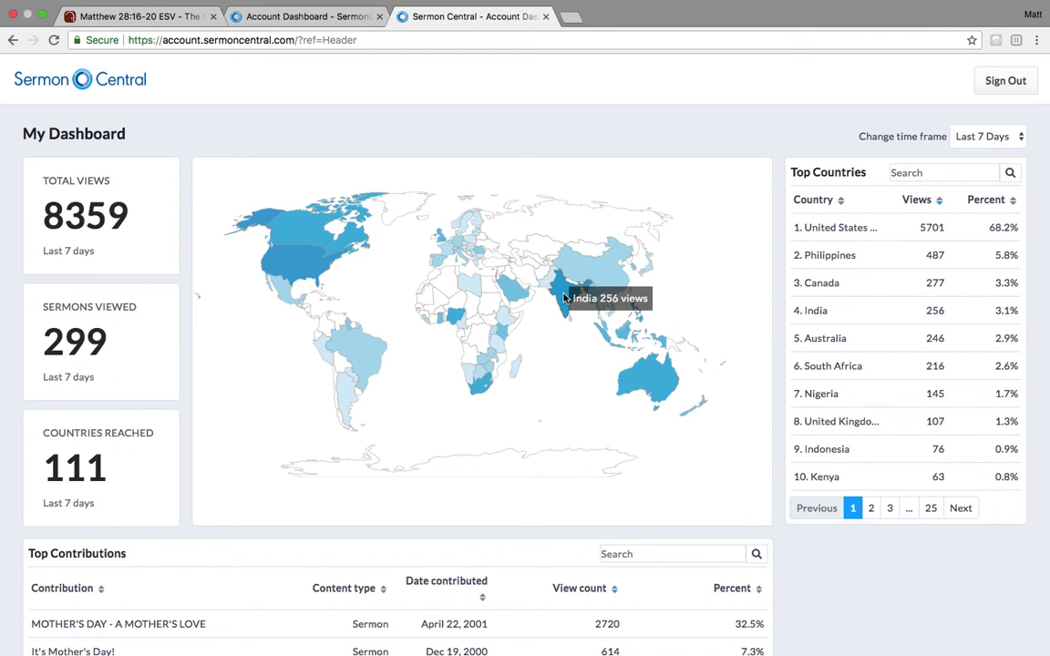
left_click(293, 18)
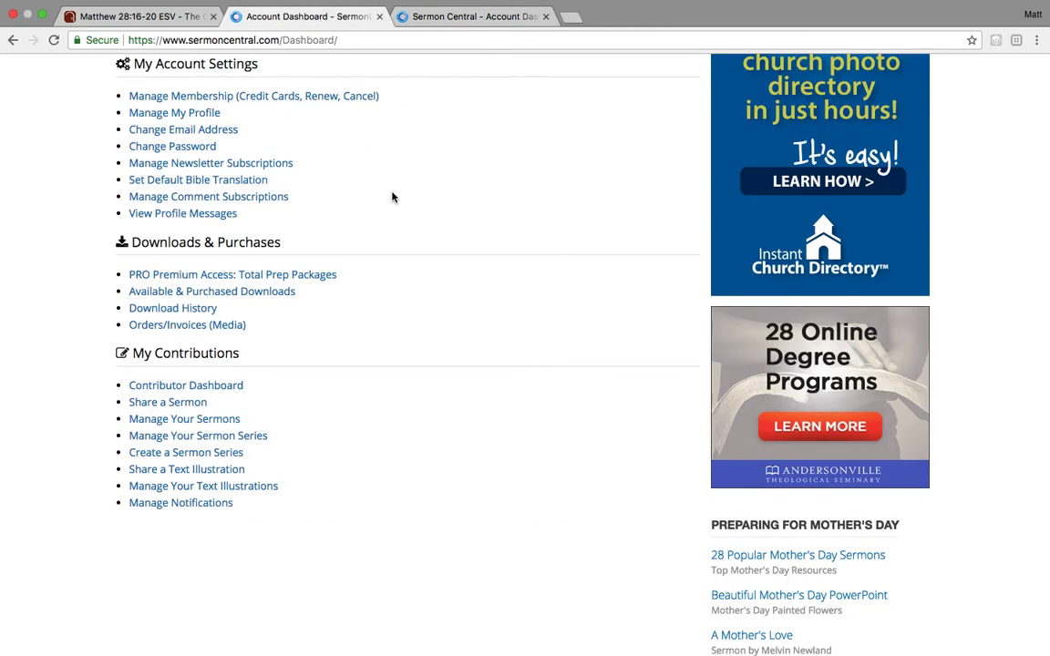
- Scroll through the My Account page, then bring up the Matthew 28:16-20 ESV passage
scroll(416, 227, "up", 5)
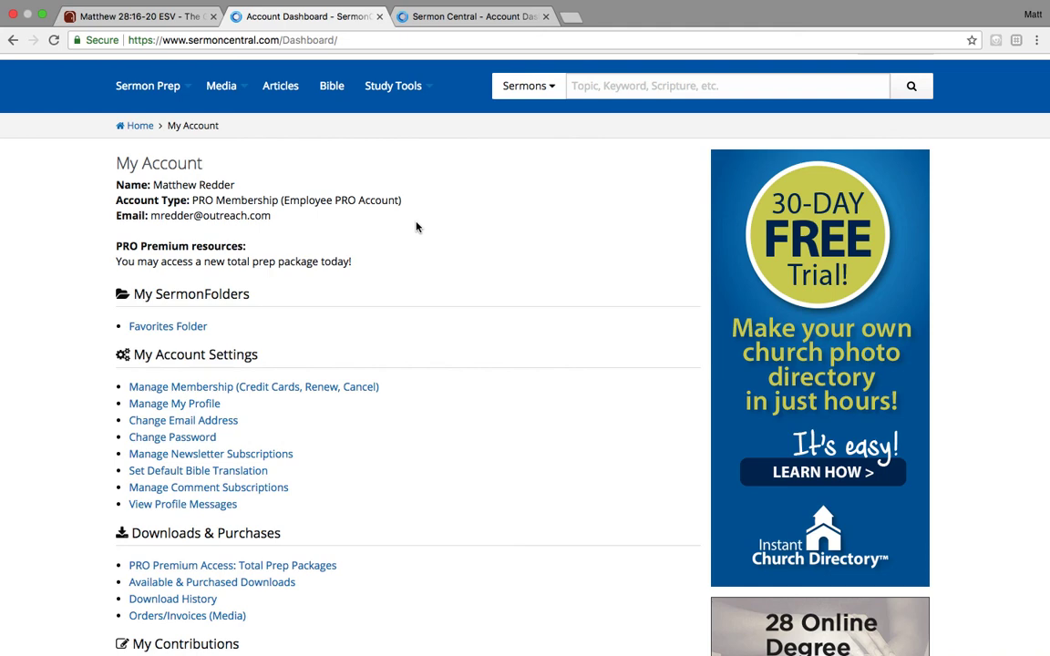
scroll(455, 349, "up", 2)
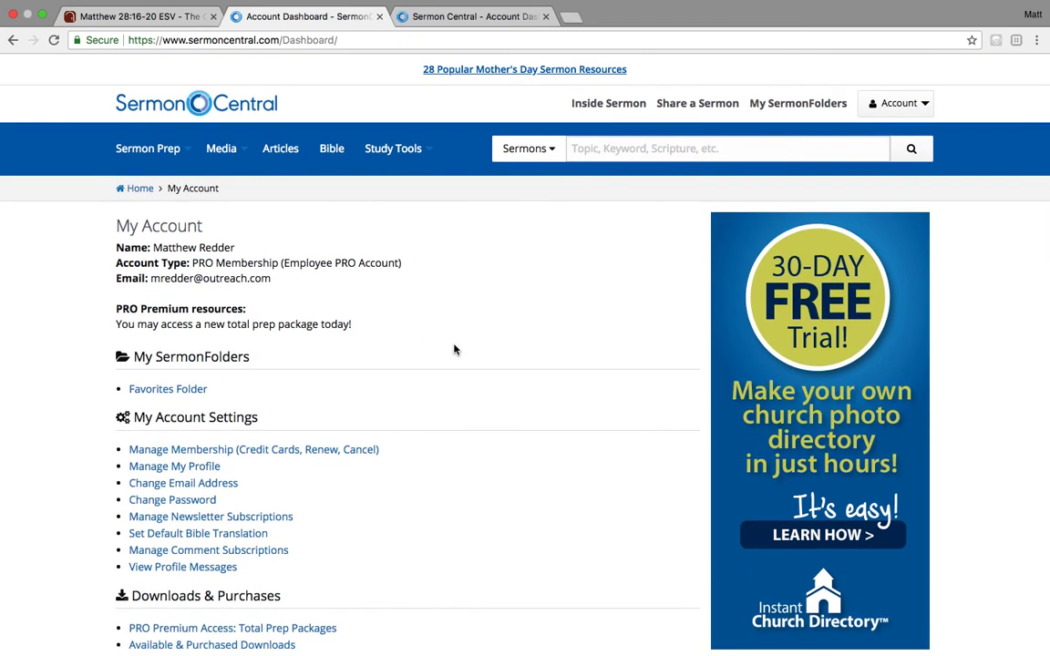
scroll(455, 349, "down", 5)
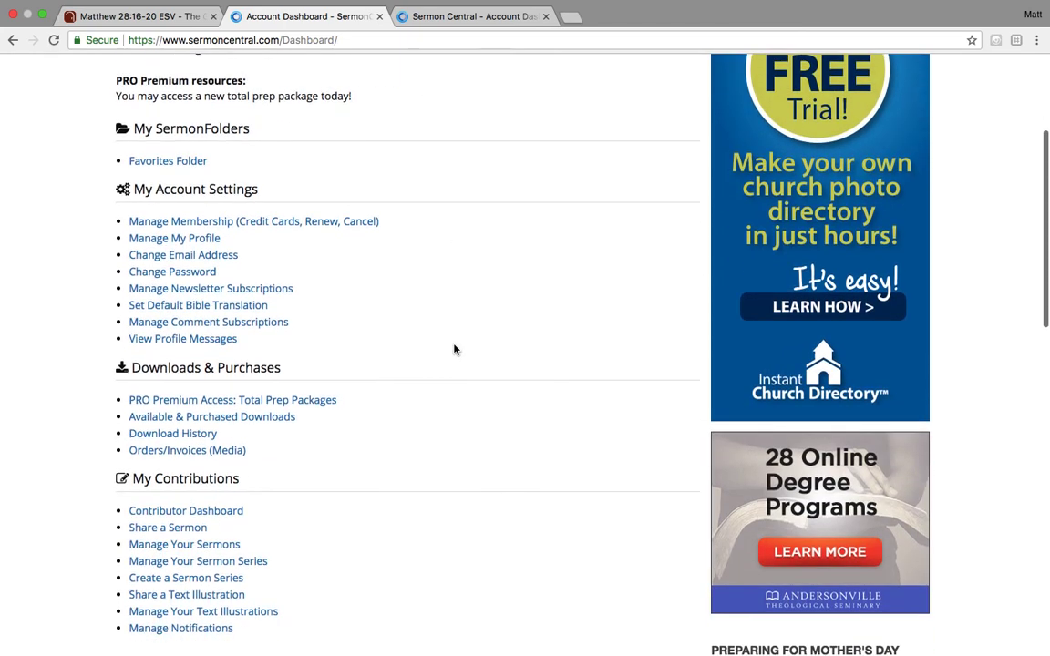
scroll(467, 291, "up", 3)
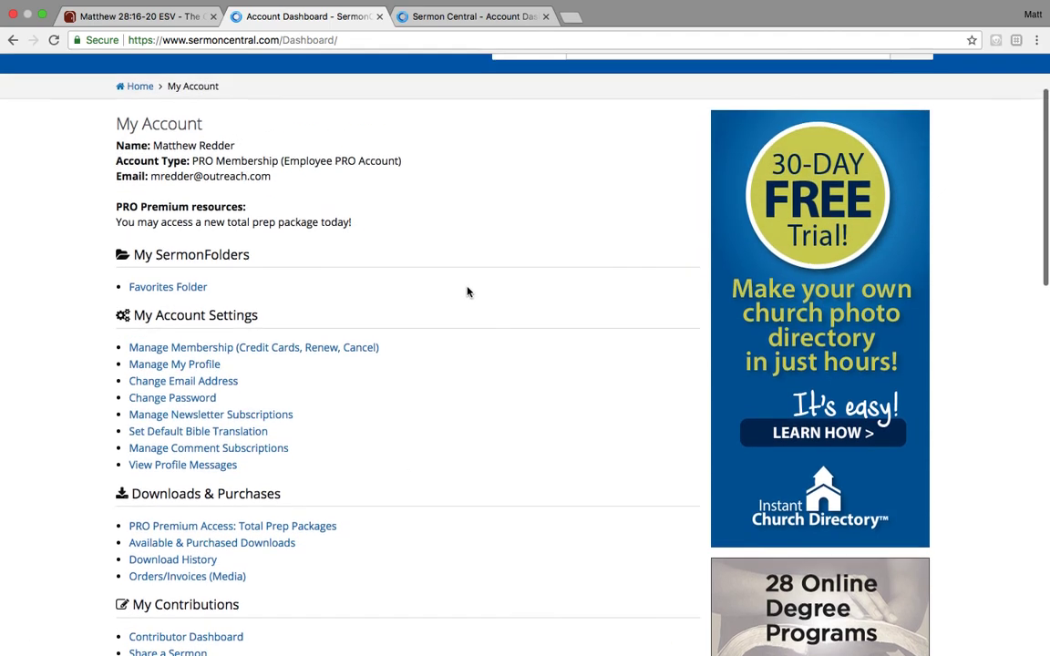
scroll(466, 291, "down", 4)
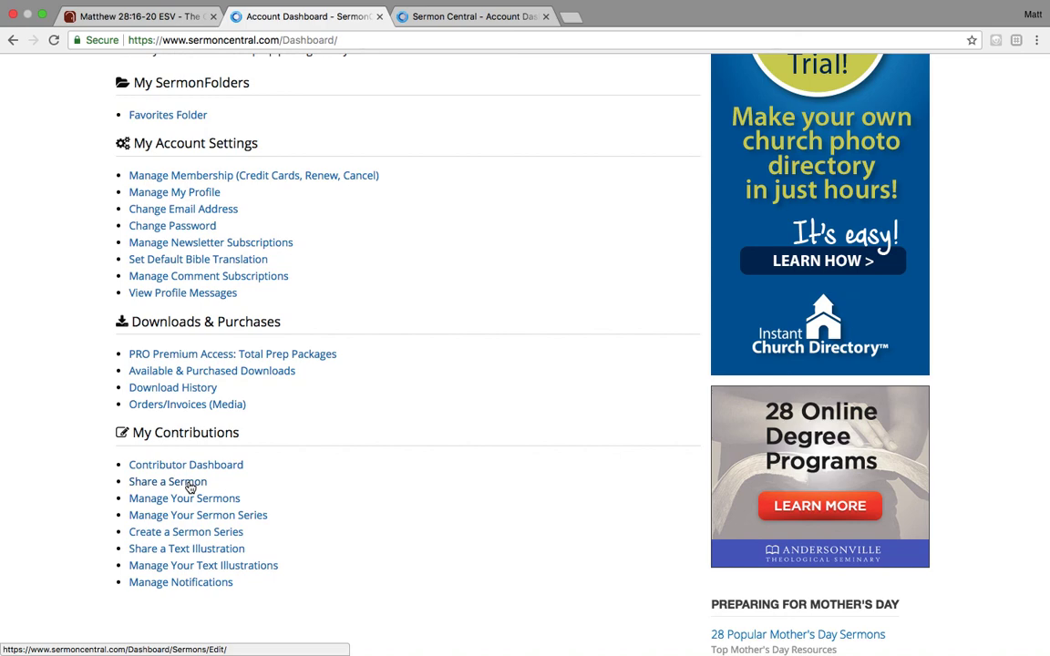
scroll(452, 386, "up", 5)
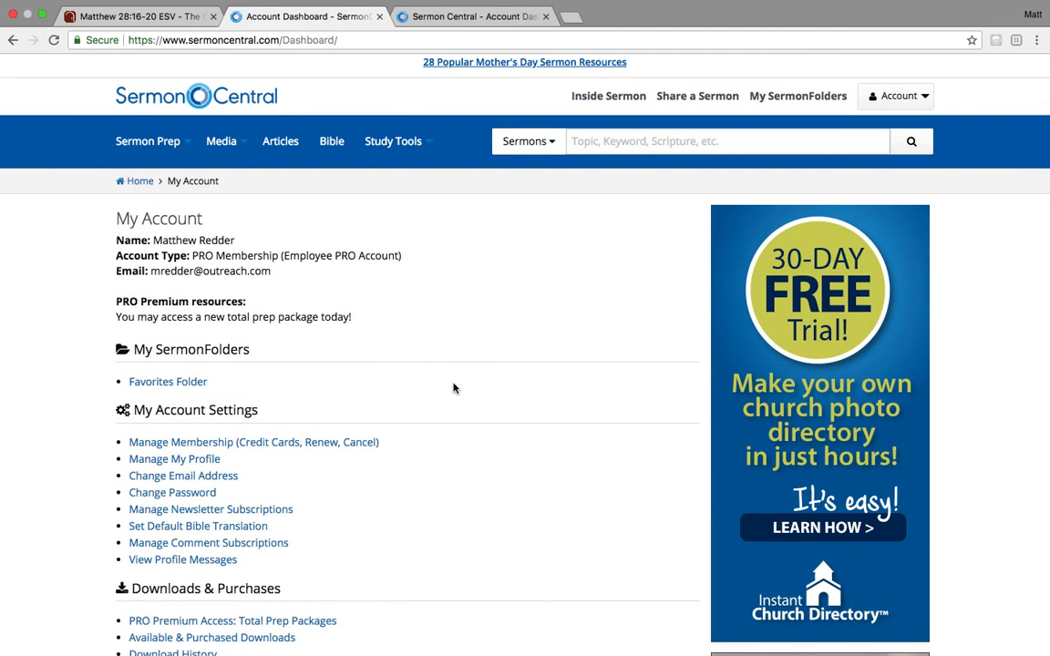
left_click(161, 17)
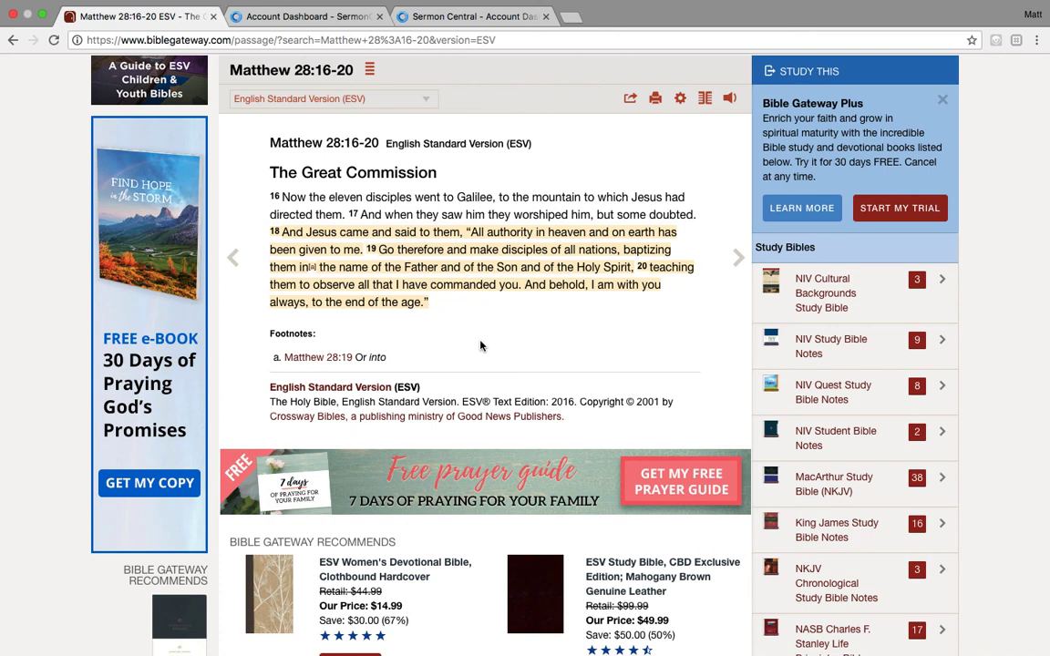
- Return to the My Dashboard view showing 8359 total views, 299 sermons and 111 countries
left_click(311, 17)
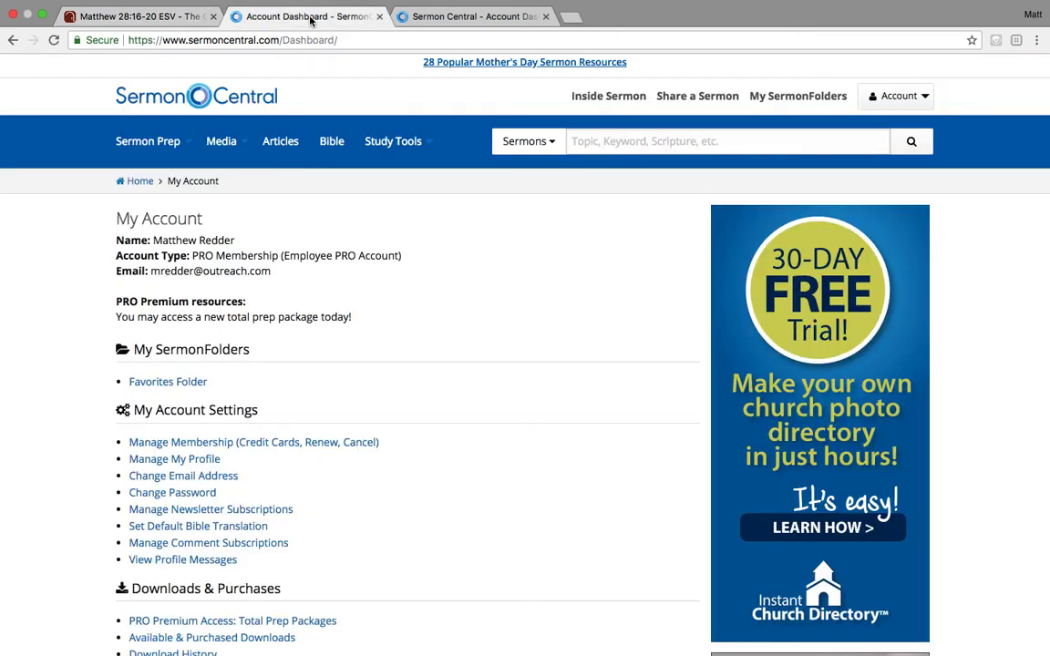
left_click(404, 17)
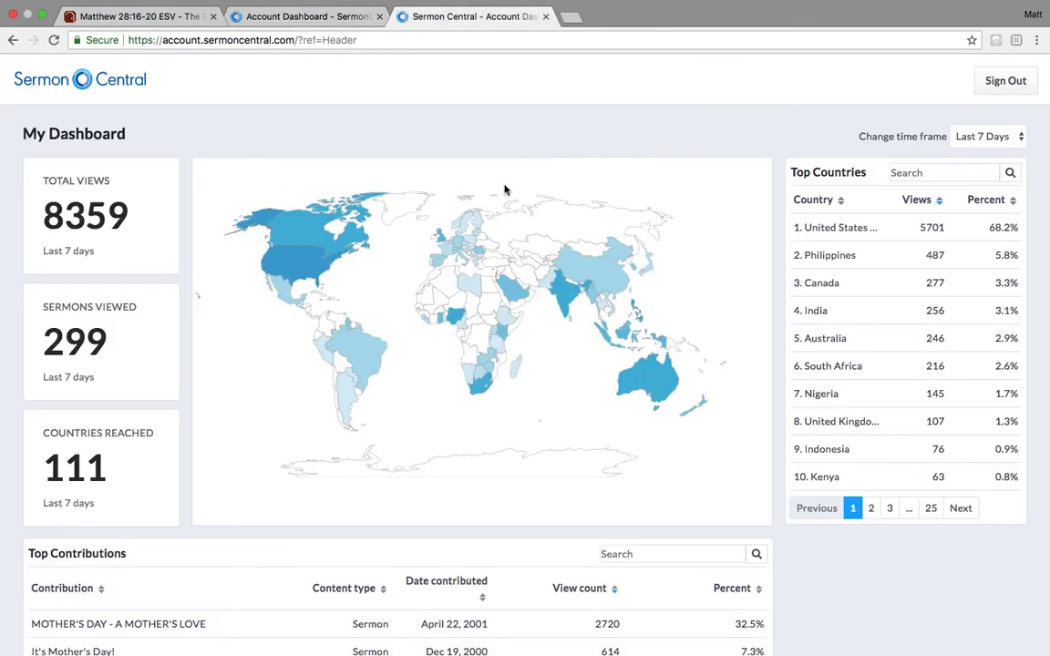